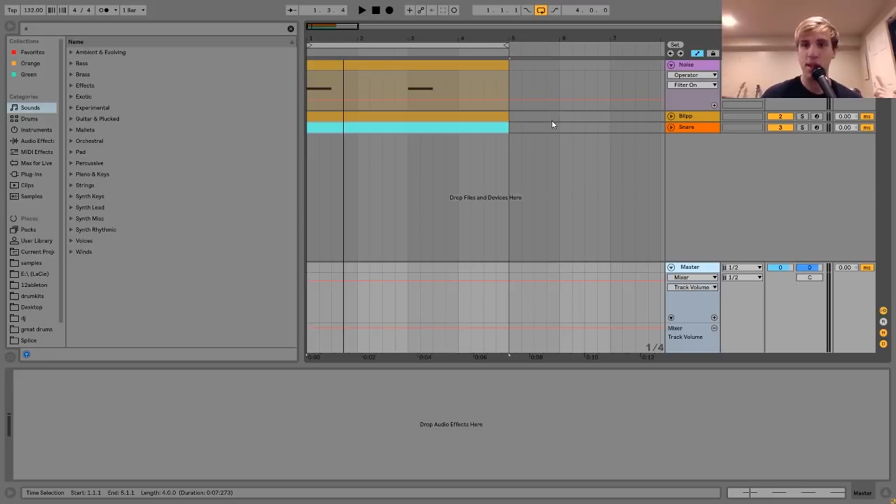
- Open the Noise track's device chain, solo the track and play its clip briefly
{"action": "left_click", "coordinate": [446, 69]}
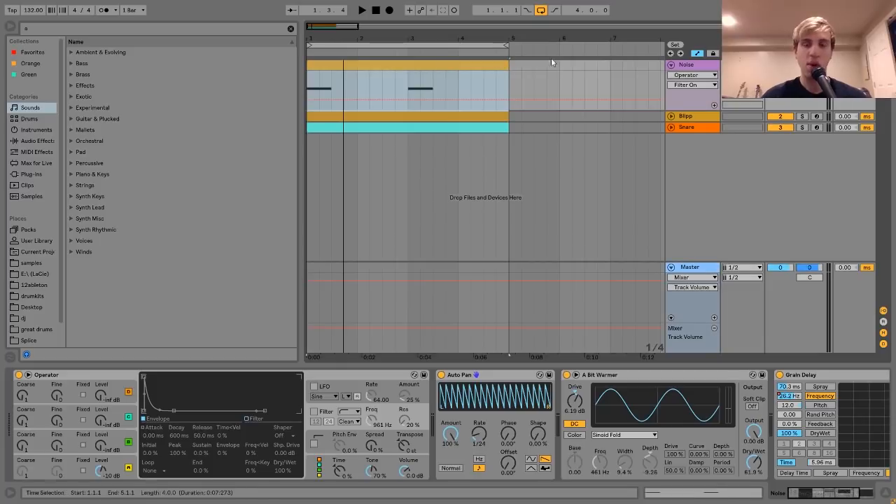
{"action": "left_click", "coordinate": [688, 65]}
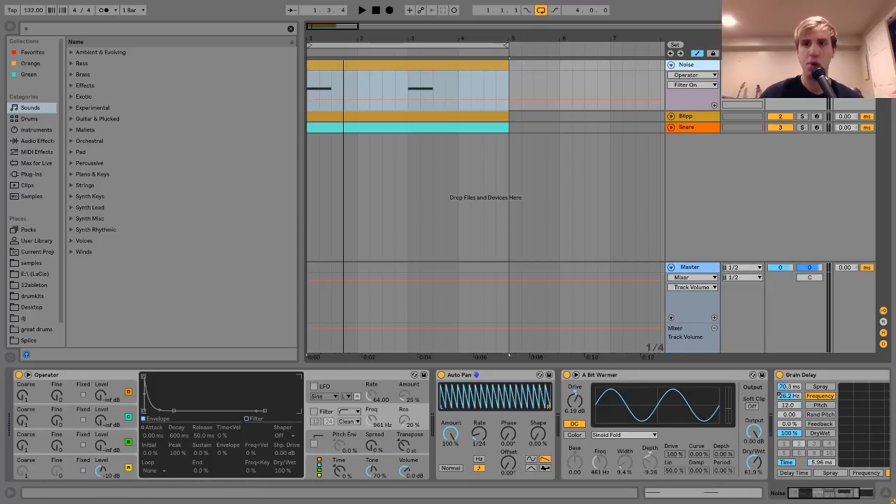
{"action": "left_click", "coordinate": [802, 65]}
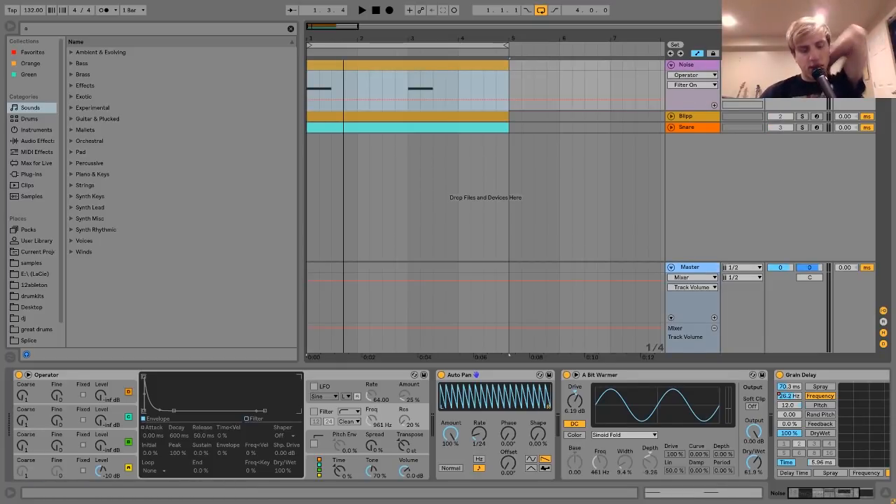
{"action": "key", "text": "space"}
{"action": "key", "text": "space"}
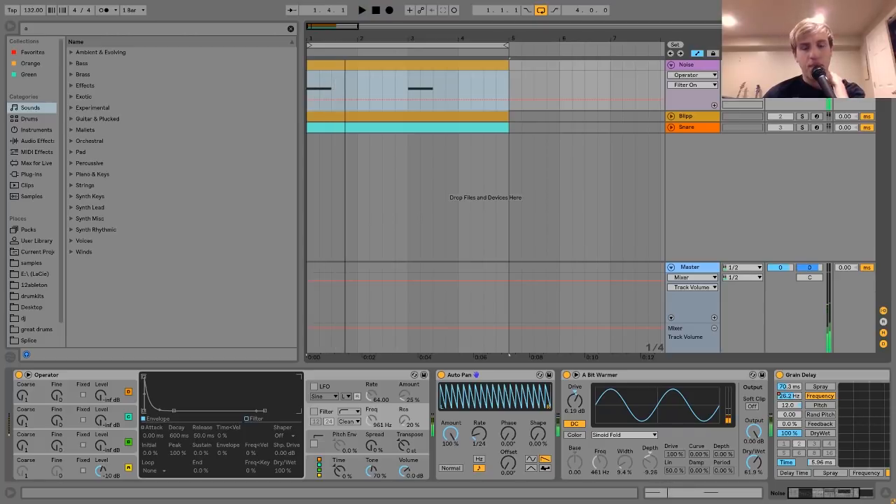
- Remove the automation from the Grain Delay's Frequency on the Noise track and audition the result
{"action": "right_click", "coordinate": [788, 395]}
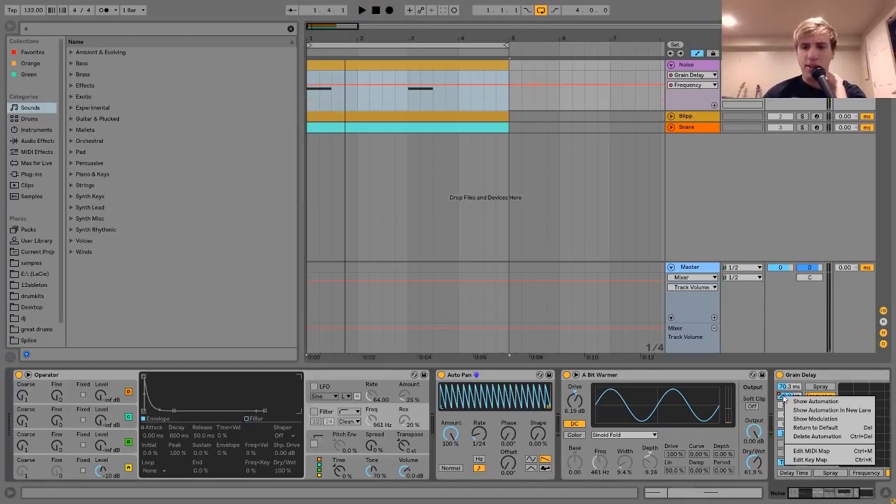
{"action": "left_click", "coordinate": [806, 400]}
{"action": "key", "text": "space"}
{"action": "key", "text": "space"}
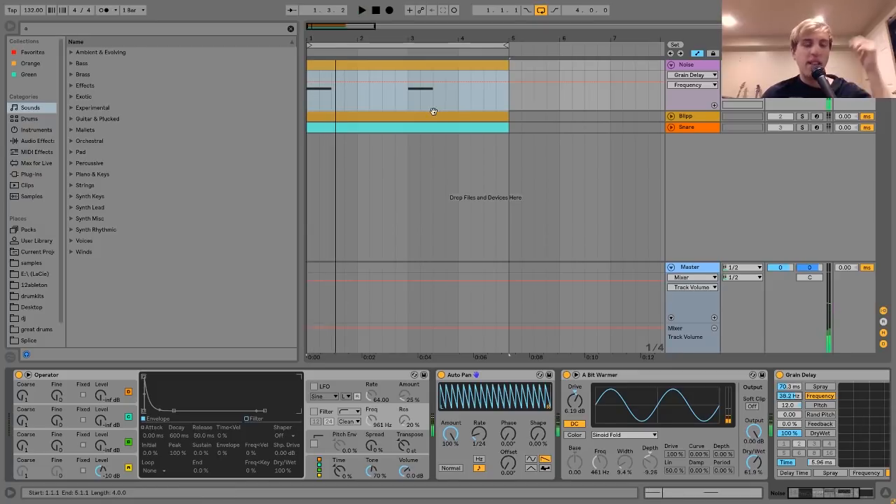
- Examine the Noise track's devices: Operator's oscillator A settings, the Grain Delay, and the Auto Pan with its Phase parameter
{"action": "left_click", "coordinate": [126, 468]}
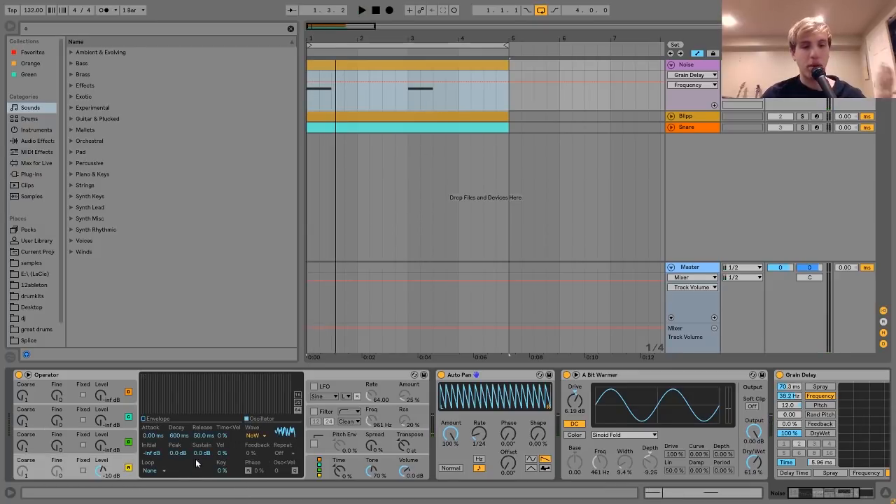
{"action": "scroll", "coordinate": [488, 450], "scroll_direction": "right", "scroll_amount": 5}
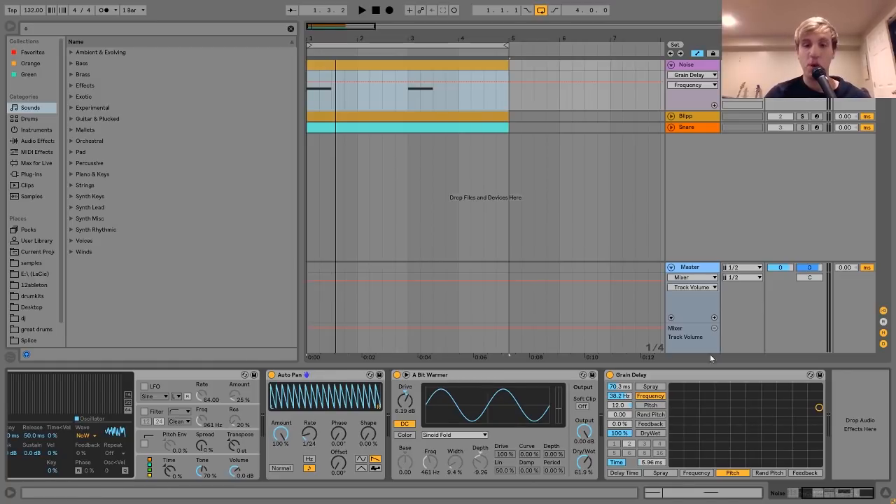
{"action": "left_click", "coordinate": [658, 378]}
{"action": "scroll", "coordinate": [658, 379], "scroll_direction": "left", "scroll_amount": 5}
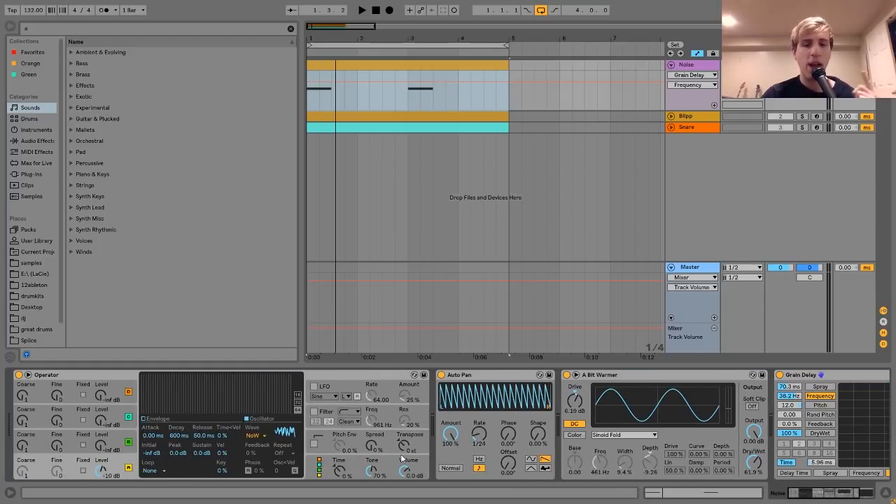
{"action": "scroll", "coordinate": [403, 459], "scroll_direction": "right", "scroll_amount": 4}
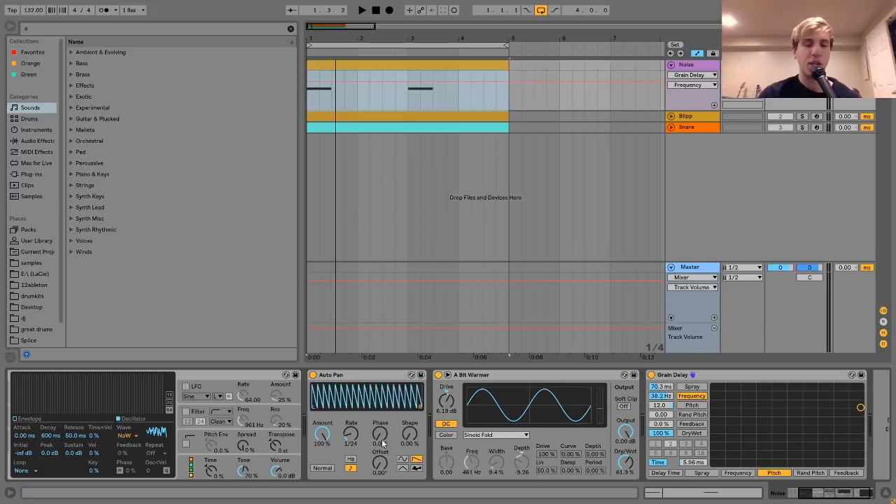
{"action": "mouse_move", "coordinate": [383, 443]}
{"action": "left_mouse_down"}
{"action": "mouse_move", "coordinate": [383, 413]}
{"action": "mouse_move", "coordinate": [383, 444]}
{"action": "left_mouse_up"}
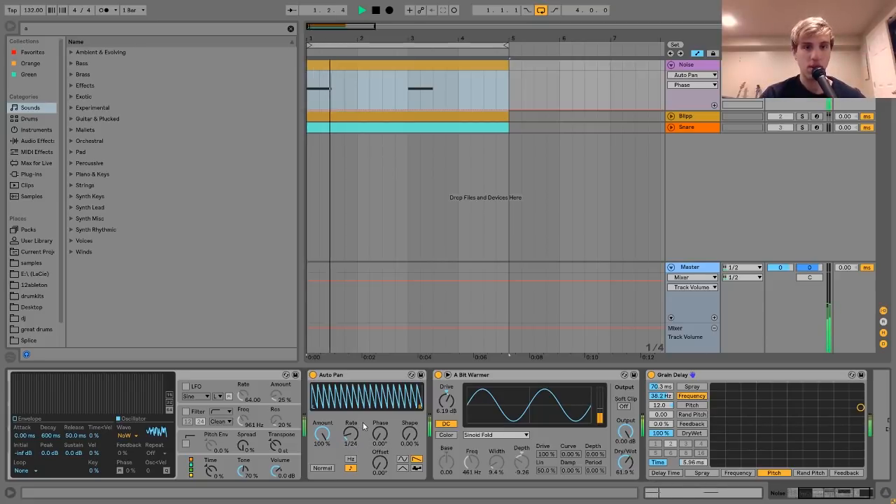
- Bypass the Auto Pan during playback to compare the Noise sound without it, and switch the device back on
{"action": "left_click", "coordinate": [313, 376]}
{"action": "key", "text": "space"}
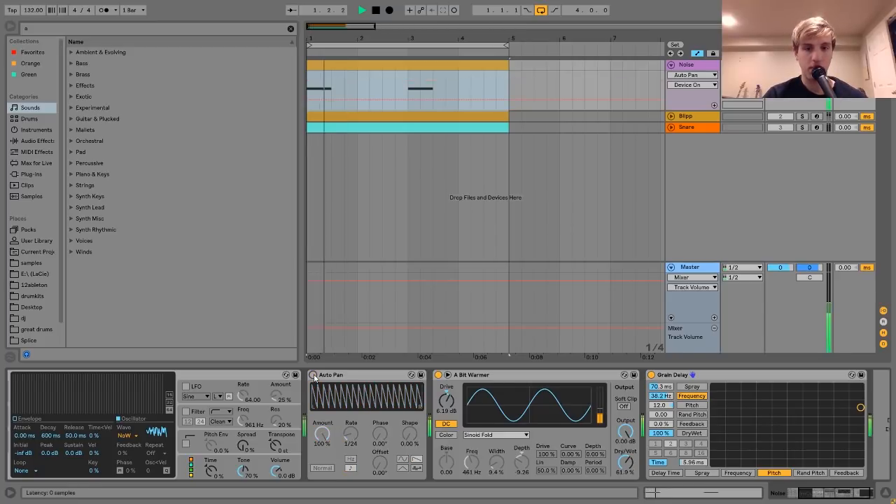
{"action": "key", "text": "space"}
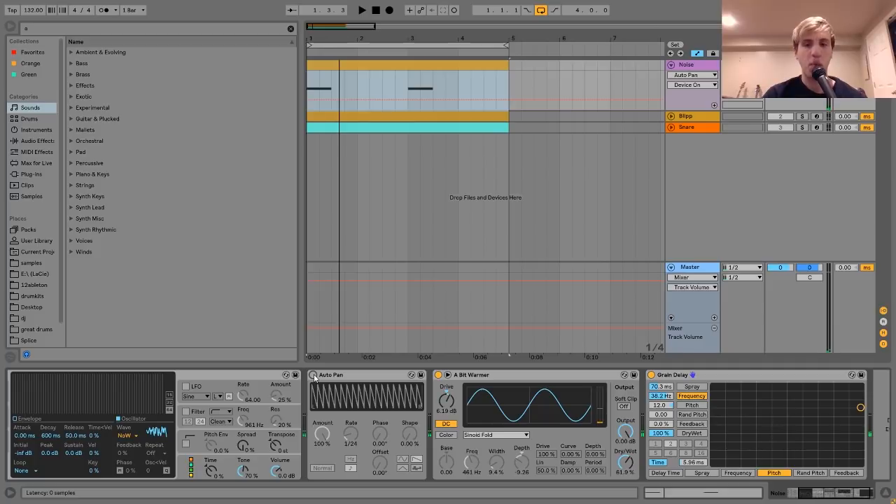
{"action": "left_click", "coordinate": [313, 377]}
{"action": "key", "text": "space"}
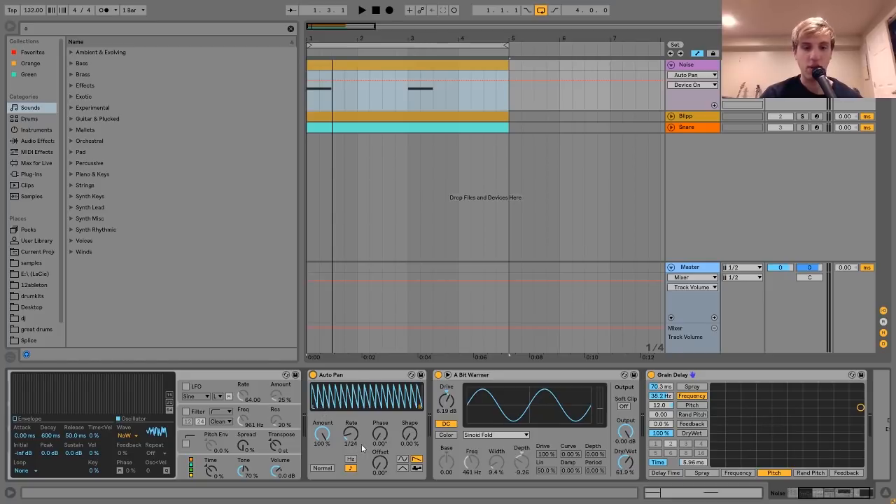
- Try a different Auto Pan Rate during playback and return it to 1/24
{"action": "left_click_drag", "start_coordinate": [355, 438], "coordinate": [355, 410]}
{"action": "key", "text": "space"}
{"action": "left_click_drag", "start_coordinate": [355, 441], "coordinate": [353, 464]}
{"action": "key", "text": "space"}
{"action": "key", "text": "space"}
{"action": "key", "text": "space"}
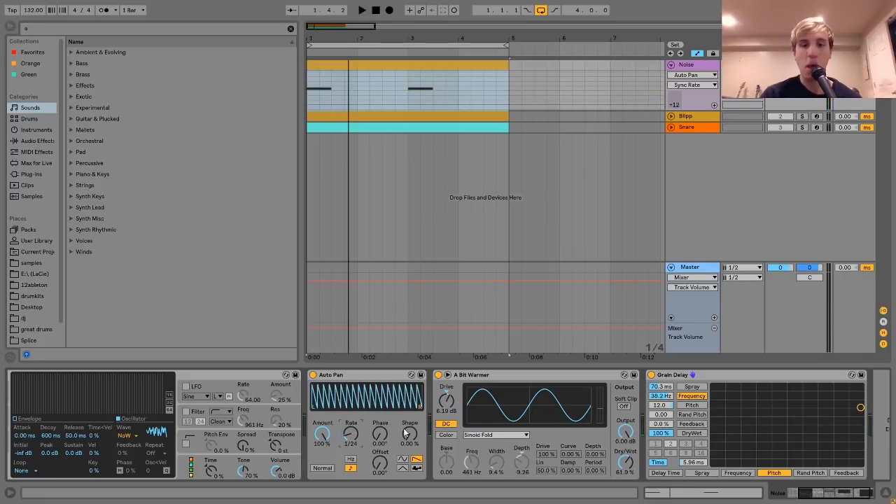
- Locate the Saturator preset "A Bit Warmer.adv" among the audio effects in the browser
{"action": "scroll", "coordinate": [405, 434], "scroll_direction": "right", "scroll_amount": 2}
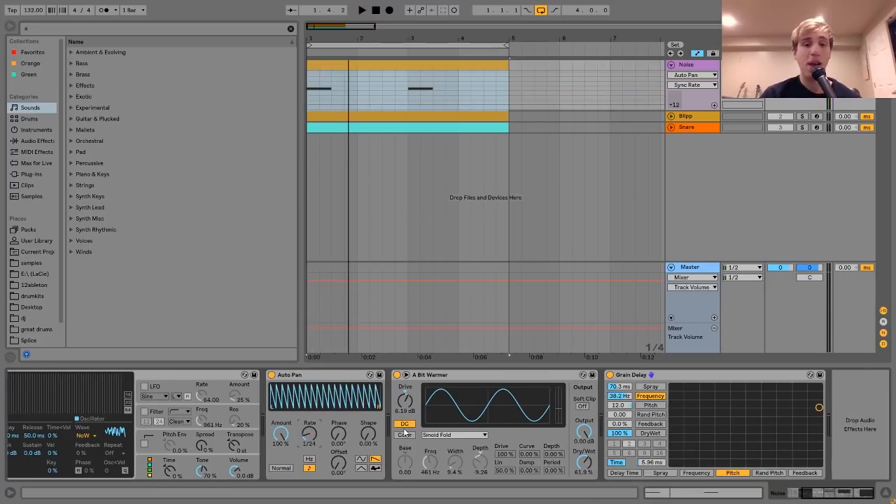
{"action": "left_click", "coordinate": [468, 378]}
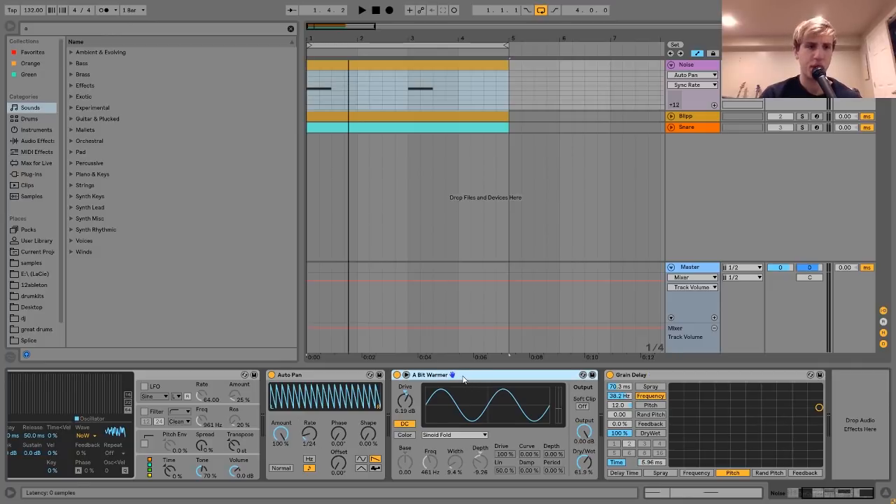
{"action": "left_click", "coordinate": [37, 141]}
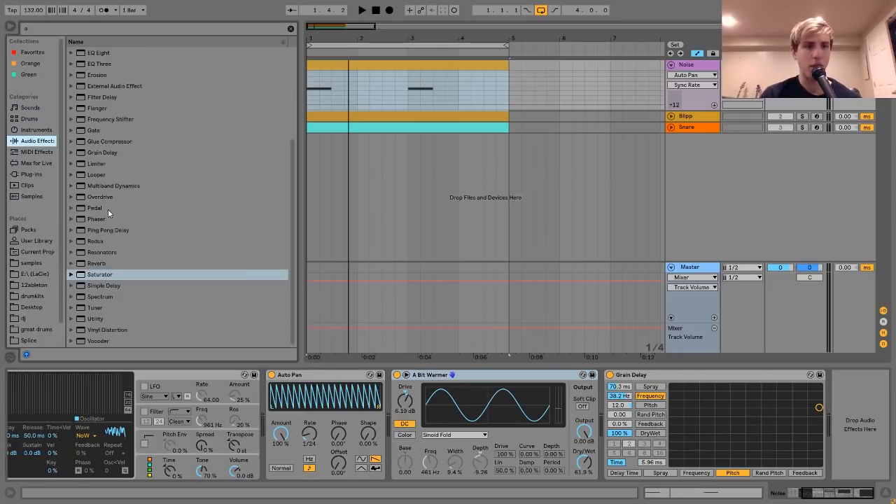
{"action": "left_click", "coordinate": [70, 274]}
{"action": "left_click", "coordinate": [102, 288]}
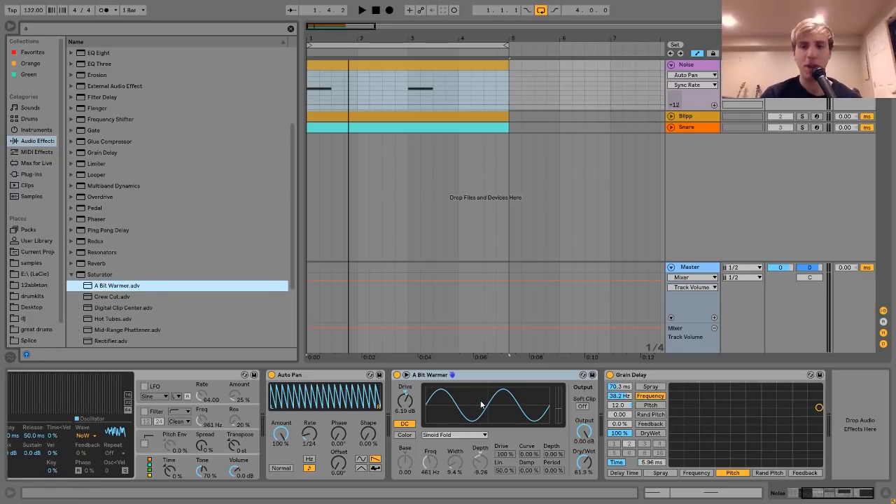
- Switch the Grain Delay's delay mode to Sync and back to Time
{"action": "left_click", "coordinate": [659, 375]}
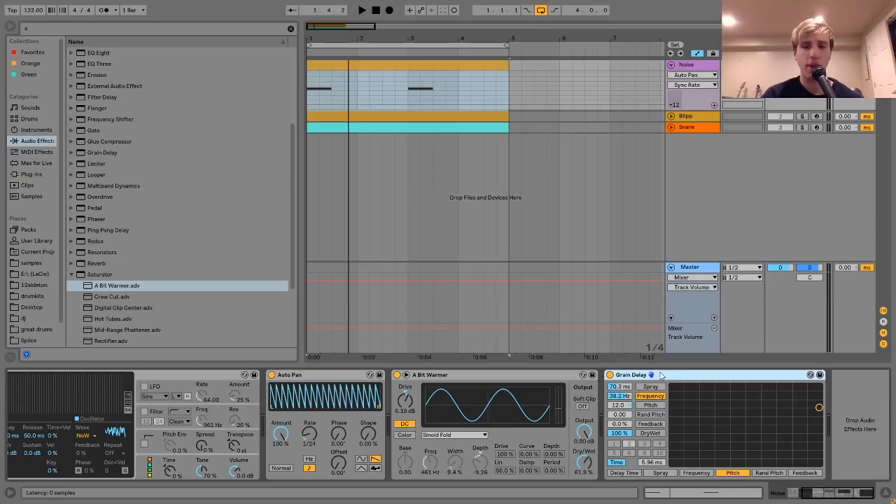
{"action": "left_click", "coordinate": [623, 464]}
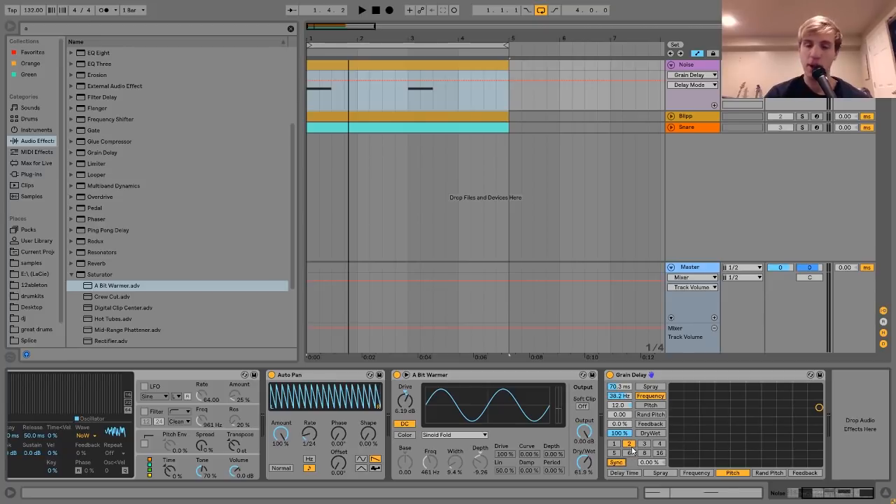
{"action": "left_click", "coordinate": [618, 463]}
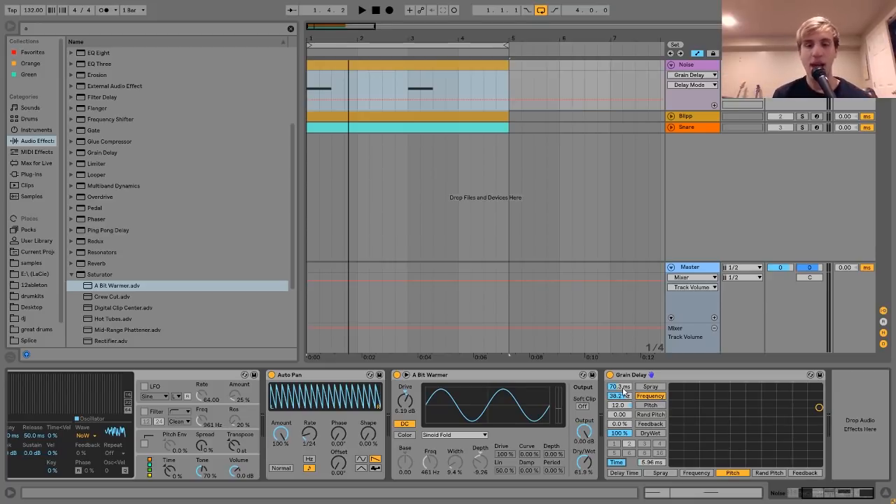
- Audition the Grain Delay with Spray raised to 477 ms, and bring Spray back down to 67.4 ms
{"action": "left_click_drag", "start_coordinate": [625, 391], "coordinate": [625, 350]}
{"action": "key", "text": "space"}
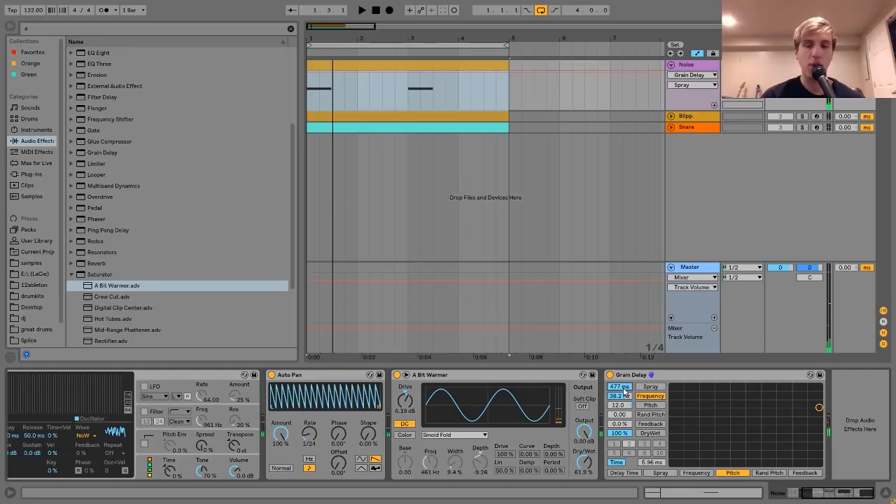
{"action": "key", "text": "ctrl+z"}
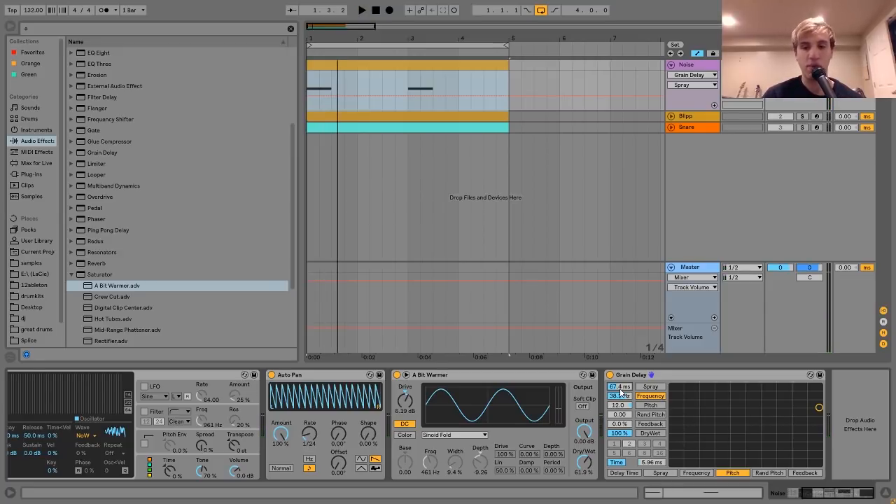
- Try Operator's filter on the Noise track, auditioning the frequency at 198 Hz and raising it to 1.18 kHz, and disable the filter again
{"action": "scroll", "coordinate": [619, 394], "scroll_direction": "left", "scroll_amount": 5}
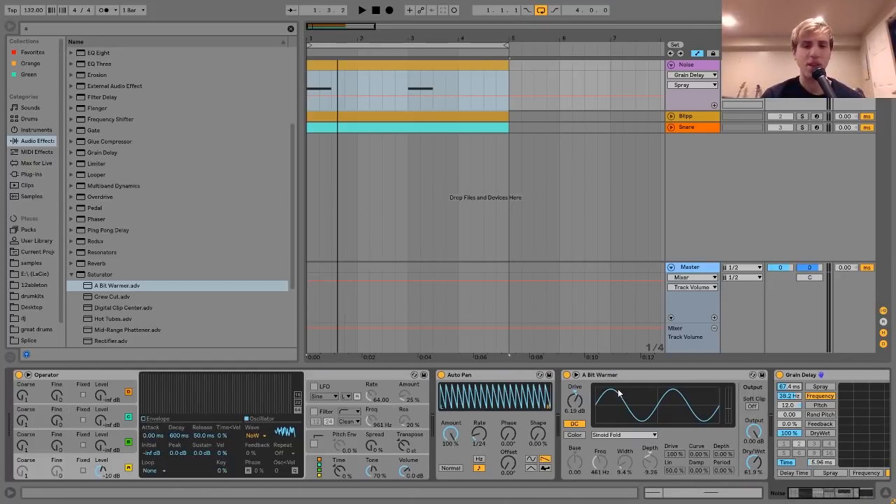
{"action": "left_click", "coordinate": [512, 377]}
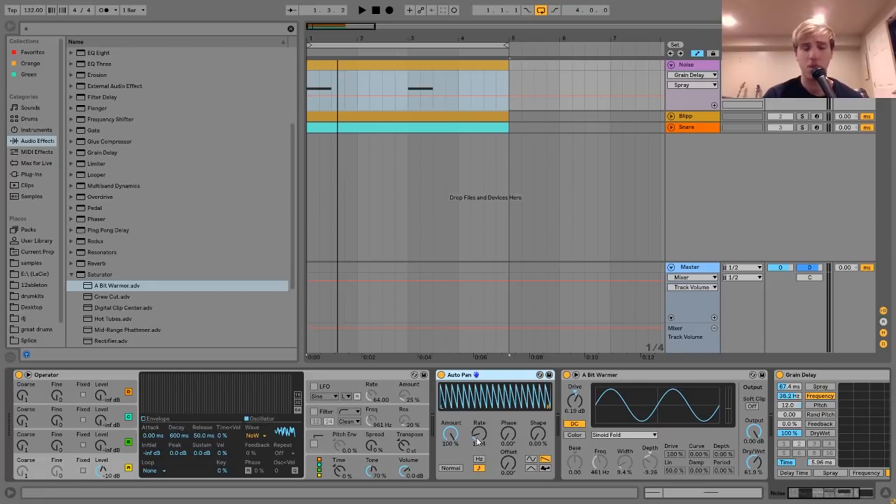
{"action": "left_click", "coordinate": [314, 411]}
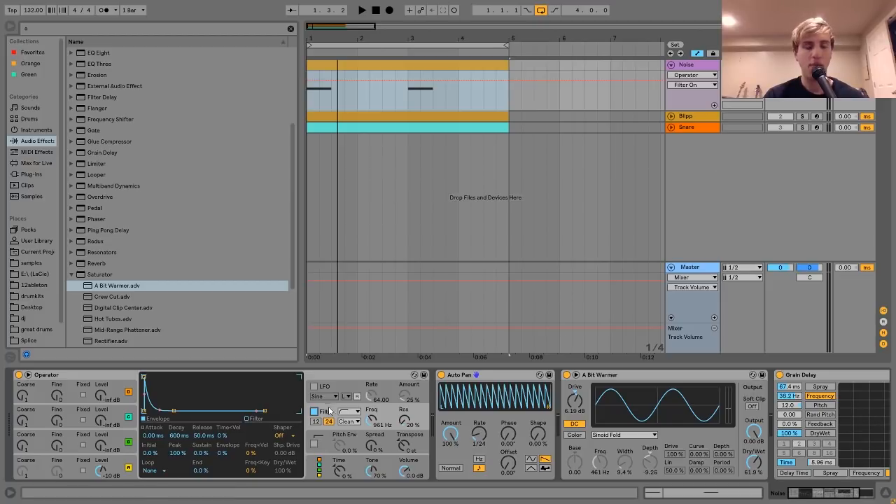
{"action": "left_click_drag", "start_coordinate": [354, 418], "coordinate": [354, 388]}
{"action": "key", "text": "space"}
{"action": "key", "text": "space"}
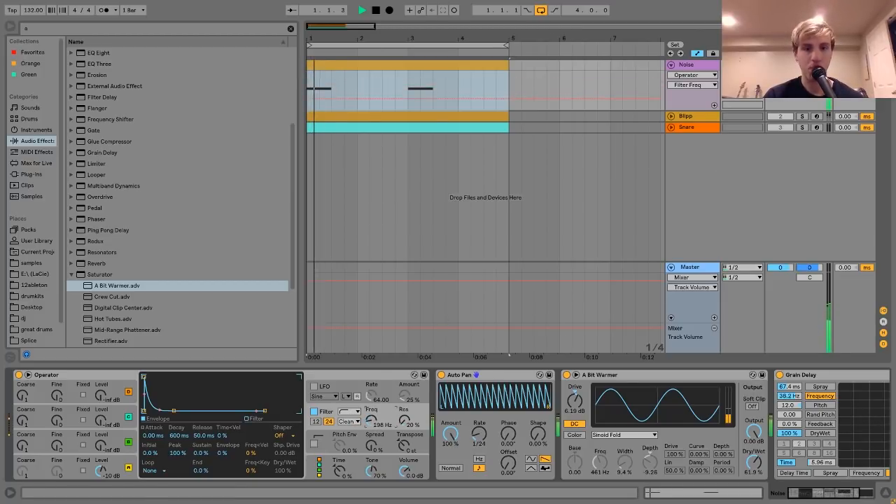
{"action": "key", "text": "space"}
{"action": "left_click_drag", "start_coordinate": [368, 420], "coordinate": [368, 441]}
{"action": "left_click", "coordinate": [315, 412]}
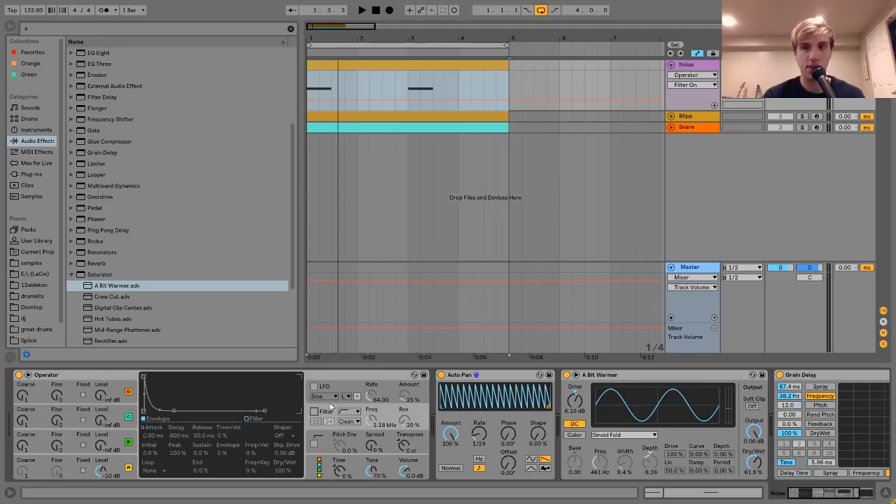
- Unfold the Blipp track, solo it, and play its clip
{"action": "left_click", "coordinate": [704, 117]}
{"action": "left_click", "coordinate": [671, 117]}
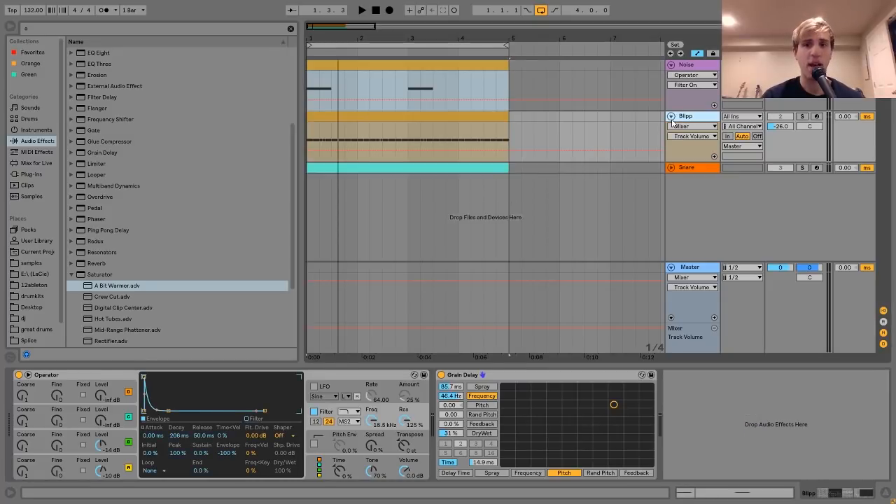
{"action": "left_click", "coordinate": [803, 117]}
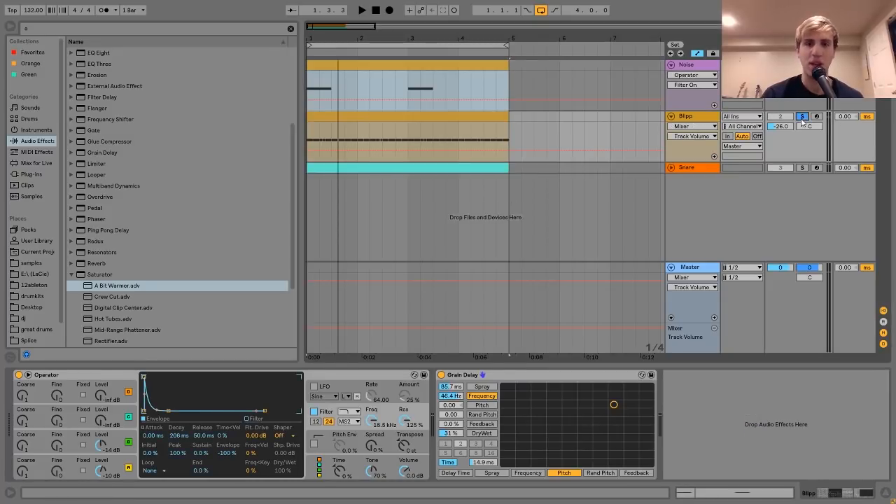
{"action": "key", "text": "space"}
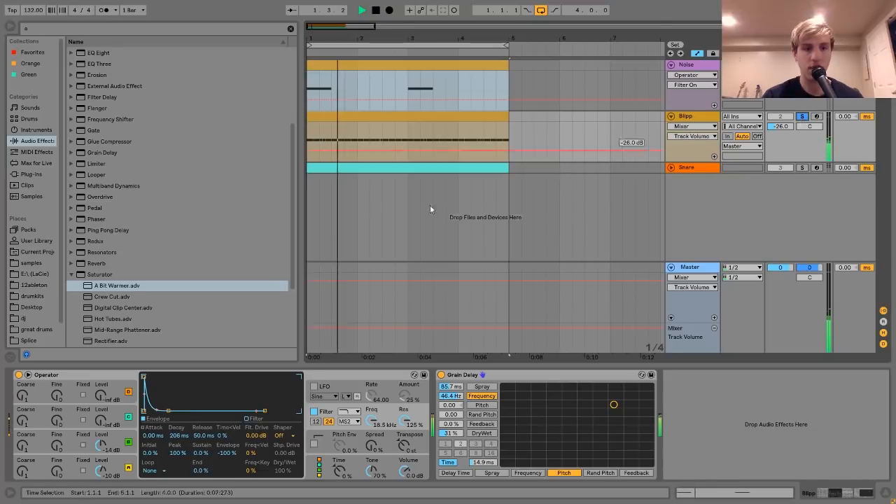
{"action": "left_click", "coordinate": [414, 114]}
{"action": "key", "text": "space"}
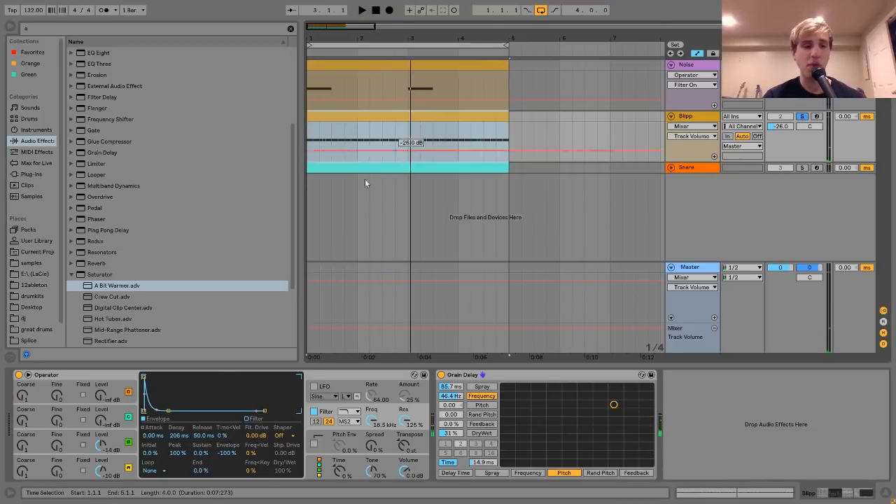
- Display the envelope and waveform settings of oscillators A and B in the Blipp track's Operator
{"action": "left_click", "coordinate": [126, 457]}
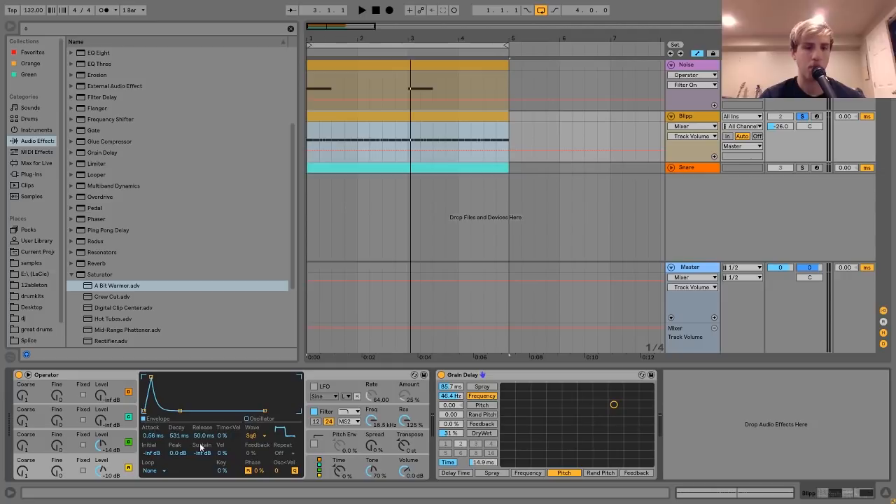
{"action": "left_click", "coordinate": [117, 443]}
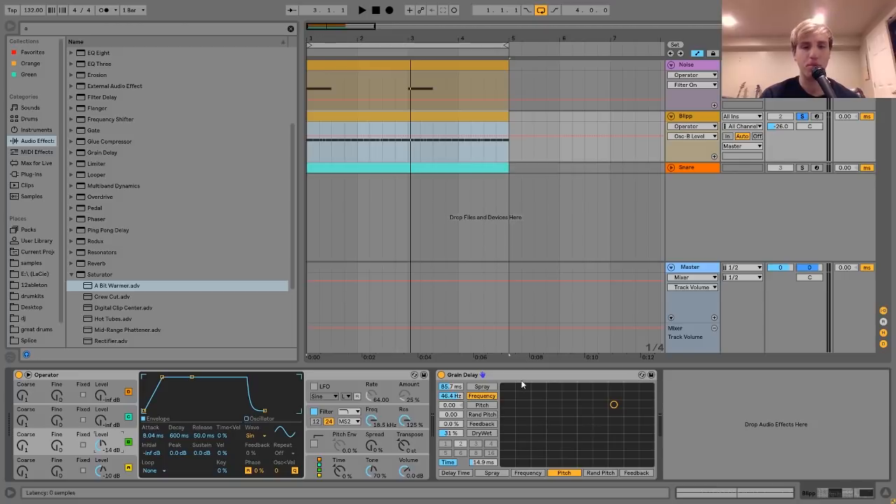
- Show oscillator A's Sq8 waveform in the Blipp Operator, arm the track, and audition it over the C5 to D6 octave range
{"action": "left_click", "coordinate": [129, 467]}
{"action": "left_click", "coordinate": [252, 435]}
{"action": "left_click", "coordinate": [260, 347]}
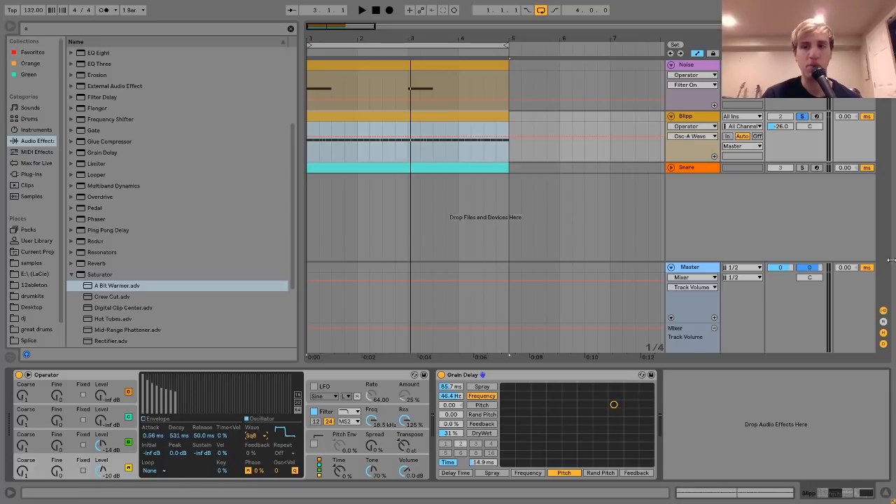
{"action": "left_click", "coordinate": [818, 117]}
{"action": "key", "text": "a"}
{"action": "key", "text": "x"}
{"action": "key", "text": "x"}
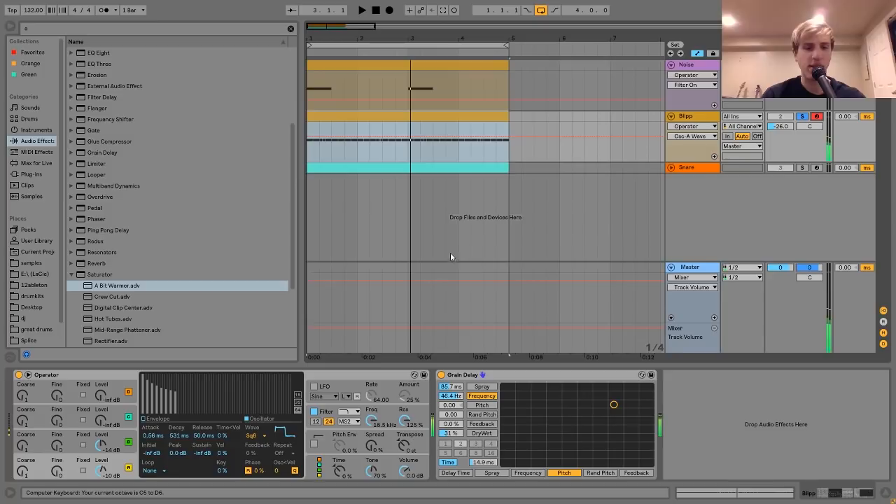
- Try the SqD waveform on oscillator A, audition it over the C3 to D4 range, and undo the waveform change
{"action": "left_click", "coordinate": [253, 436]}
{"action": "left_click", "coordinate": [259, 393]}
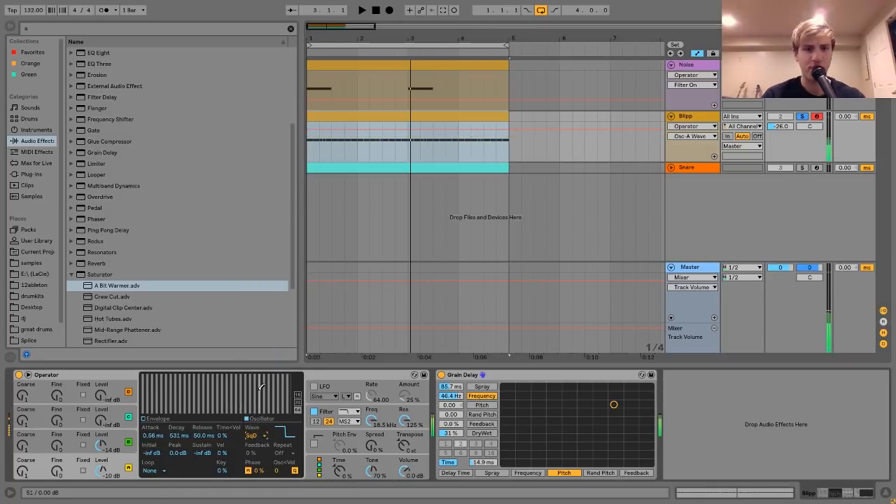
{"action": "key", "text": "z"}
{"action": "key", "text": "z"}
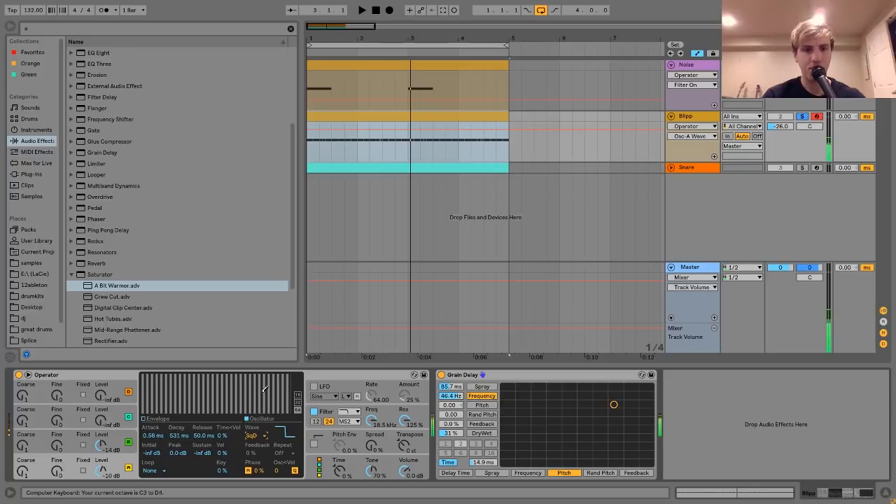
{"action": "key", "text": "ctrl+z"}
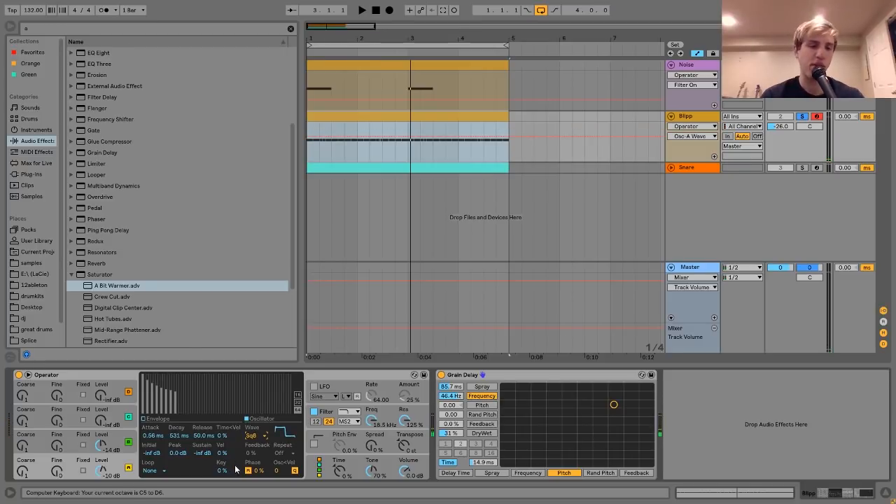
- Display oscillator B's envelope, the filter envelope and the available filter circuits in the Blipp track's Operator
{"action": "left_click", "coordinate": [122, 447]}
{"action": "left_click", "coordinate": [157, 420]}
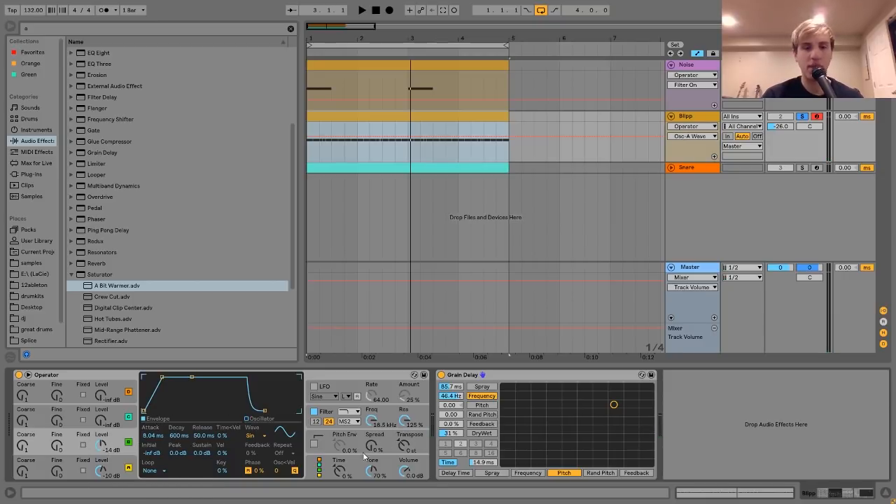
{"action": "left_click", "coordinate": [326, 412]}
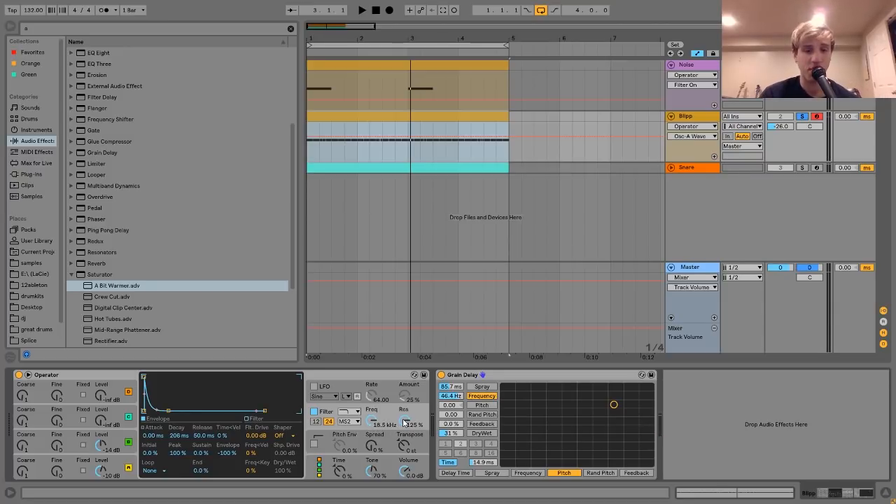
{"action": "left_click", "coordinate": [342, 421]}
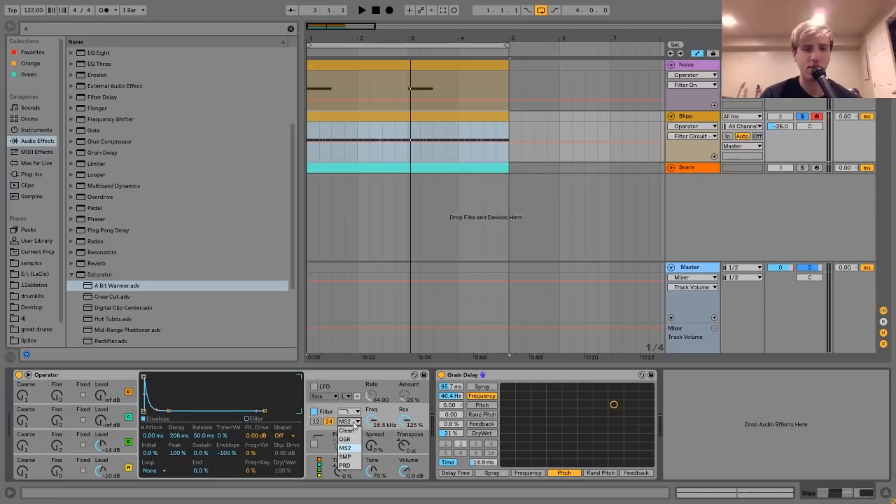
{"action": "left_click", "coordinate": [354, 427]}
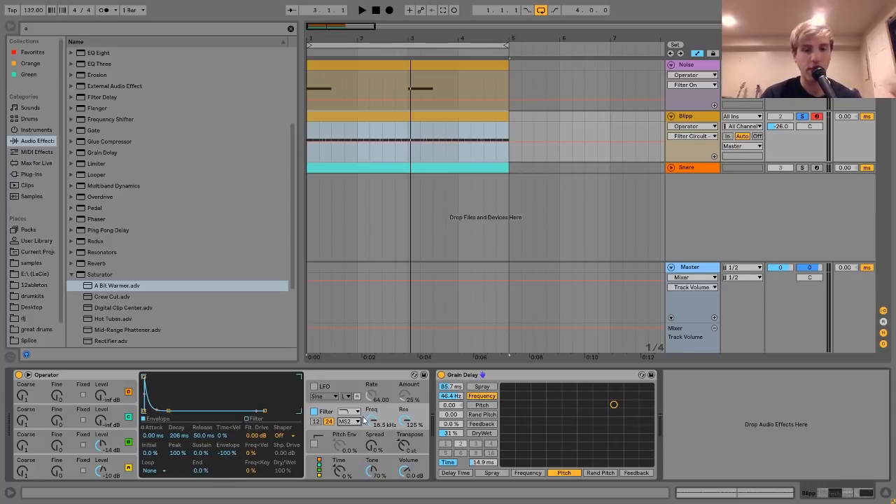
- Sweep the Blipp filter frequency down and bring it back to 18.5 kHz
{"action": "left_click_drag", "start_coordinate": [382, 425], "coordinate": [381, 483]}
{"action": "left_click_drag", "start_coordinate": [372, 422], "coordinate": [372, 364]}
{"action": "mouse_move", "coordinate": [372, 423]}
{"action": "left_mouse_down"}
{"action": "mouse_move", "coordinate": [372, 483]}
{"action": "mouse_move", "coordinate": [372, 422]}
{"action": "left_mouse_up"}
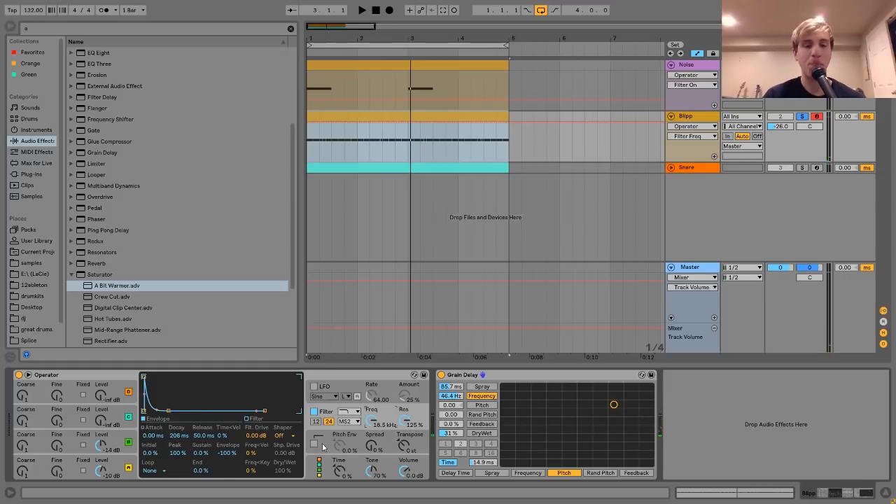
- Try the Clean filter circuit in place of MS2 on the Blipp Operator, and undo the circuit change
{"action": "left_click", "coordinate": [352, 423]}
{"action": "left_click", "coordinate": [351, 424]}
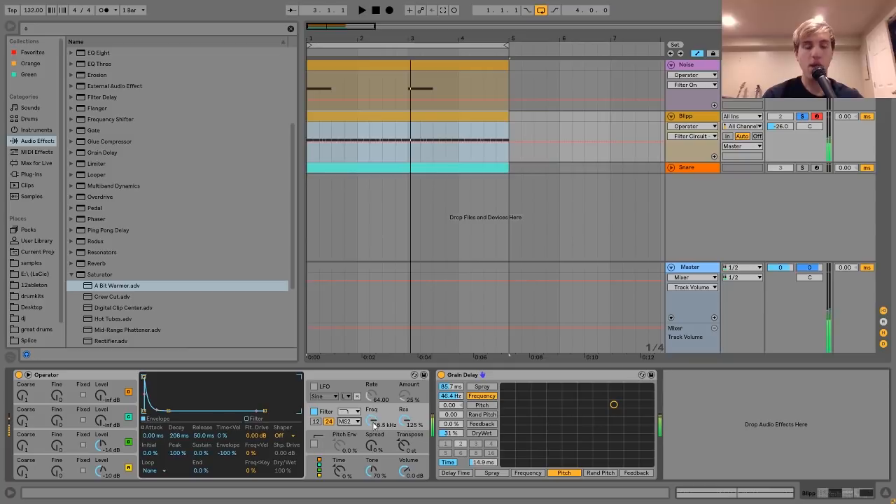
{"action": "left_click", "coordinate": [350, 423]}
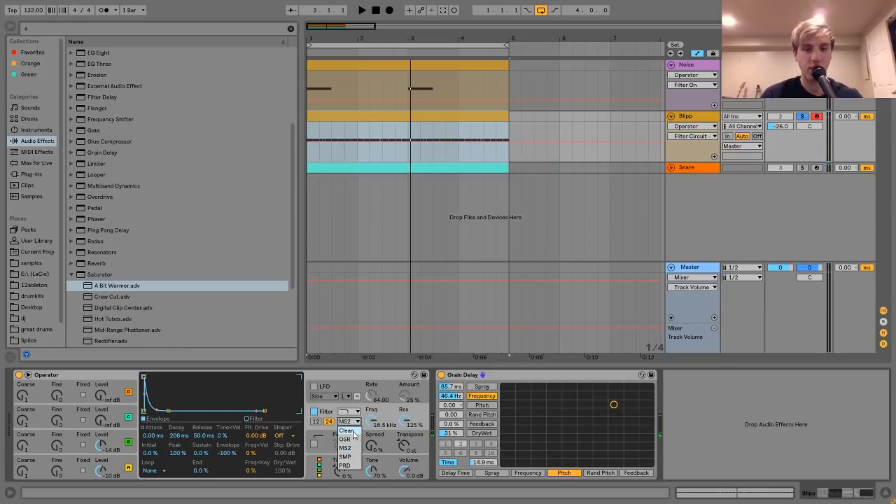
{"action": "left_click", "coordinate": [350, 431]}
{"action": "key", "text": "ctrl+z"}
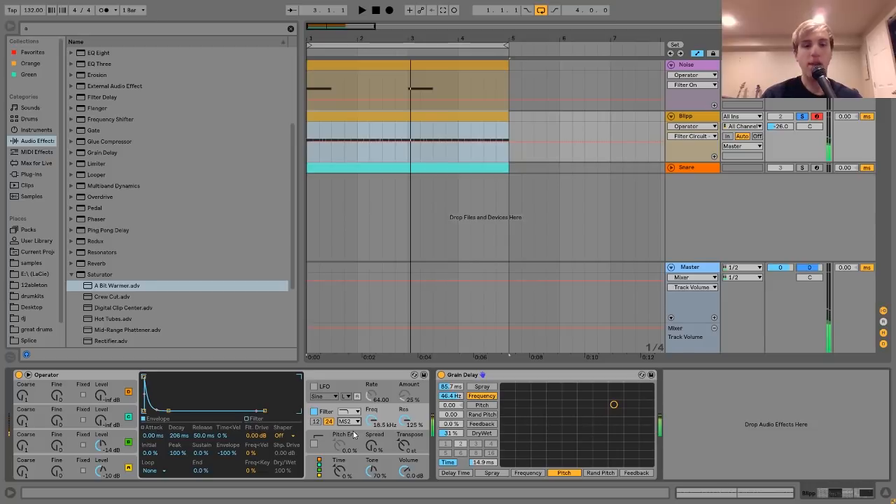
- Audition the Blipp sound with its Grain Delay bypassed, and enable the Grain Delay again
{"action": "left_click", "coordinate": [463, 376]}
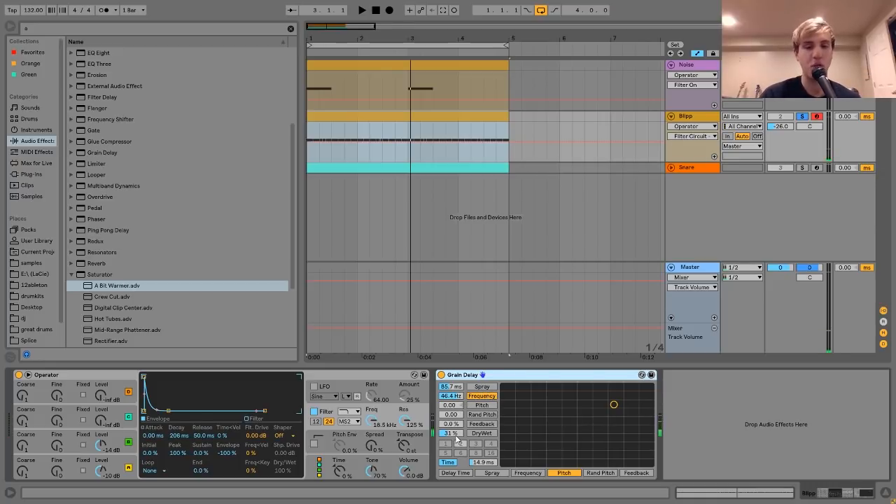
{"action": "left_click", "coordinate": [442, 375]}
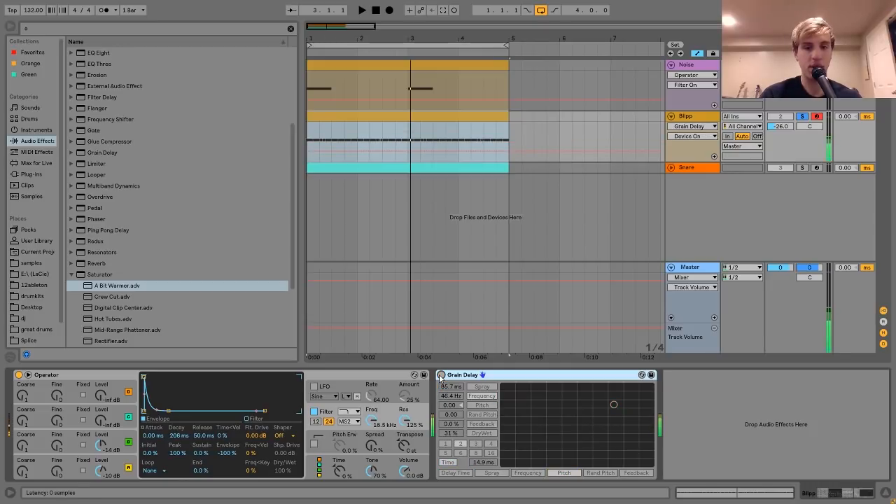
{"action": "left_click", "coordinate": [442, 376]}
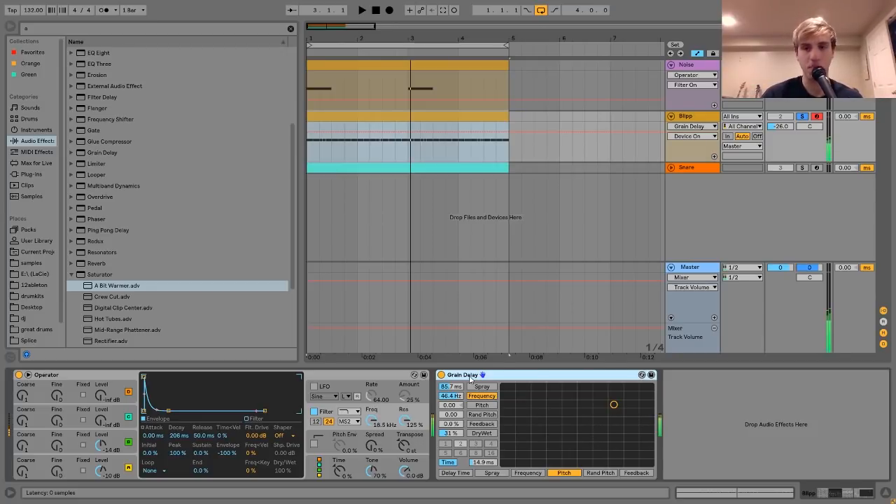
- Unfold and solo the Snare track, play its clip, and bring its Instrument Rack into view
{"action": "left_click", "coordinate": [692, 168]}
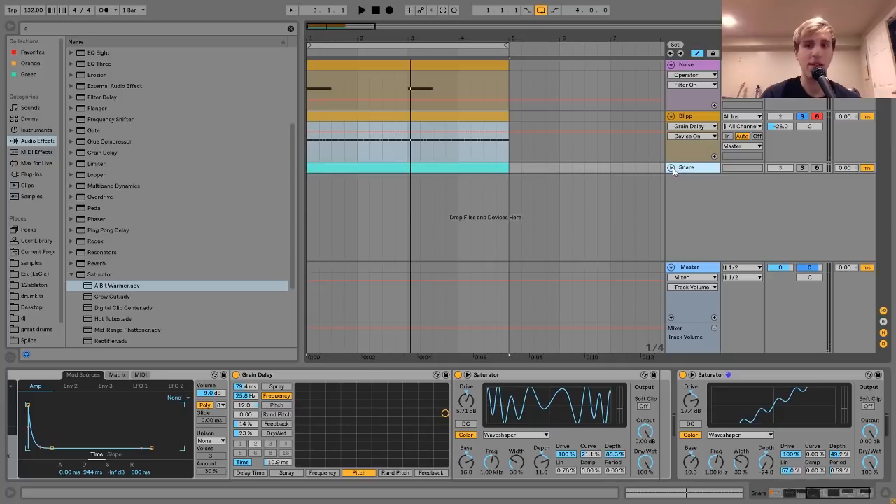
{"action": "left_click", "coordinate": [671, 167]}
{"action": "left_click", "coordinate": [804, 168]}
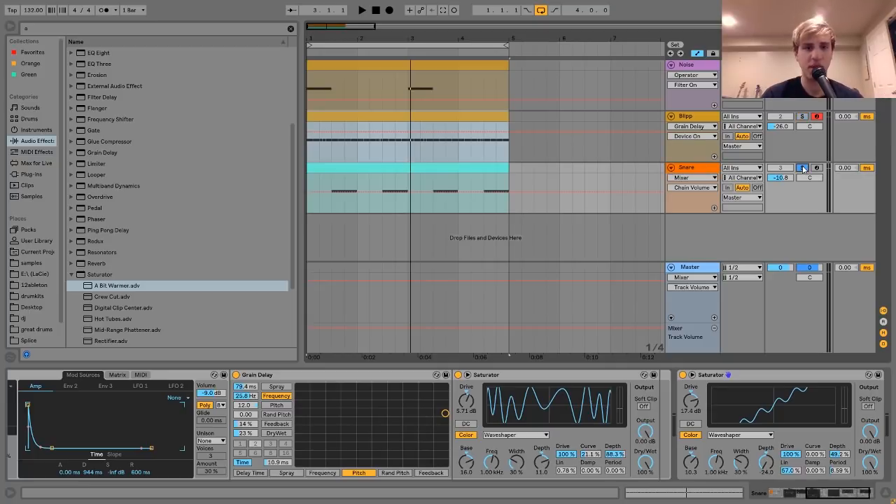
{"action": "key", "text": "space"}
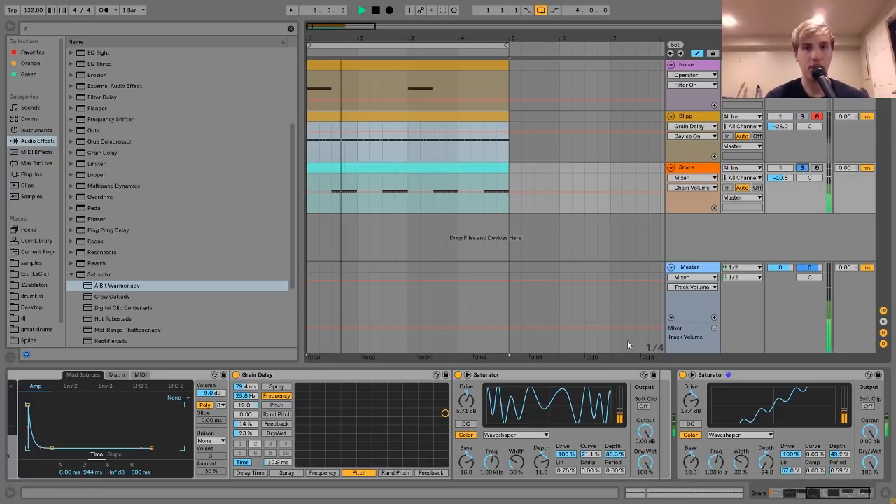
{"action": "scroll", "coordinate": [501, 423], "scroll_direction": "left", "scroll_amount": 5}
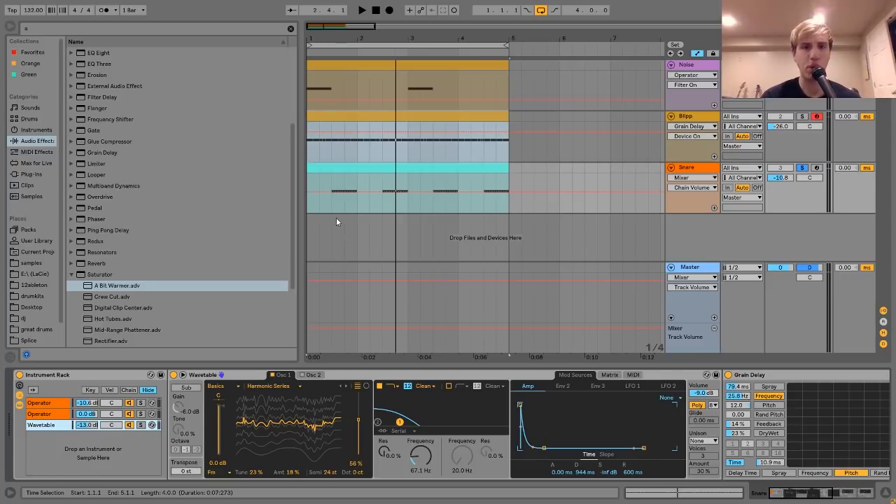
- Play the snare from 1.3.1 and audition the rack's two Operator chains and Wavetable chain soloed in turn
{"action": "left_click", "coordinate": [331, 199]}
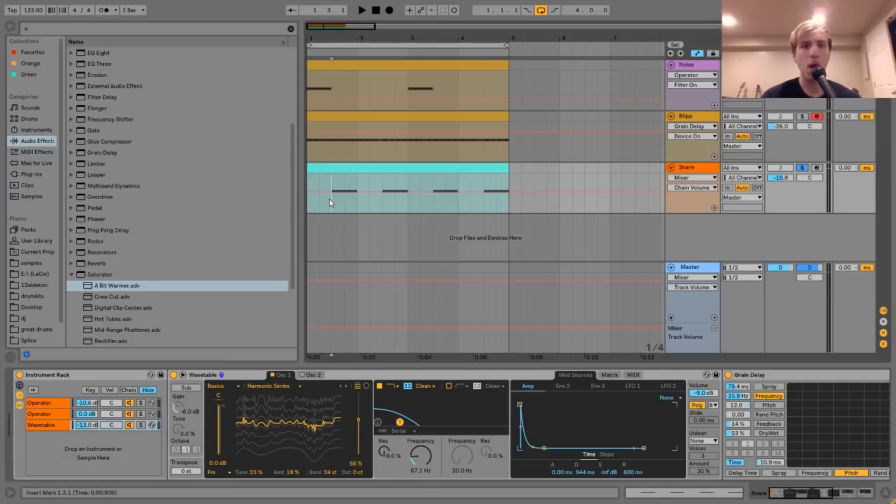
{"action": "left_click", "coordinate": [40, 407]}
{"action": "left_click", "coordinate": [141, 403]}
{"action": "key", "text": "space"}
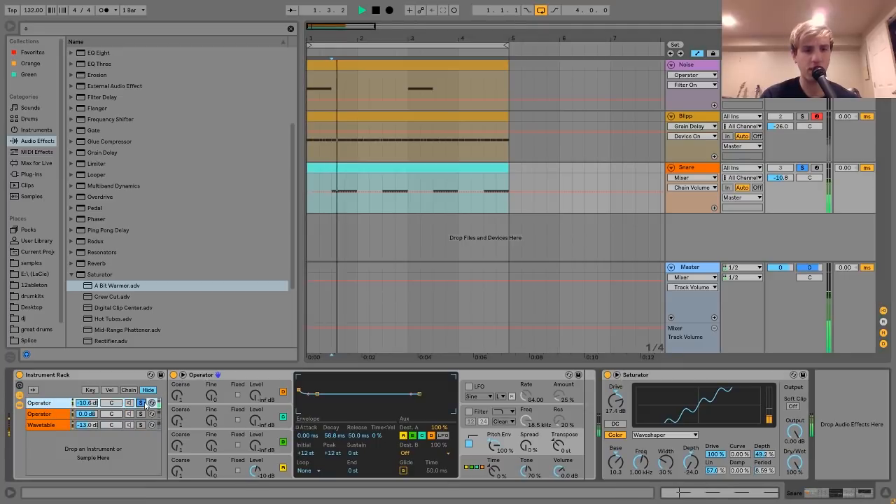
{"action": "left_click", "coordinate": [140, 415]}
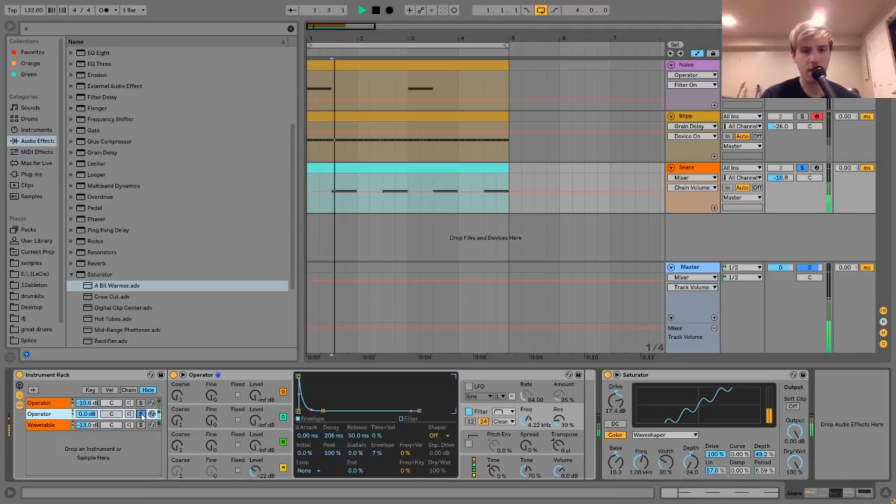
{"action": "left_click", "coordinate": [140, 425]}
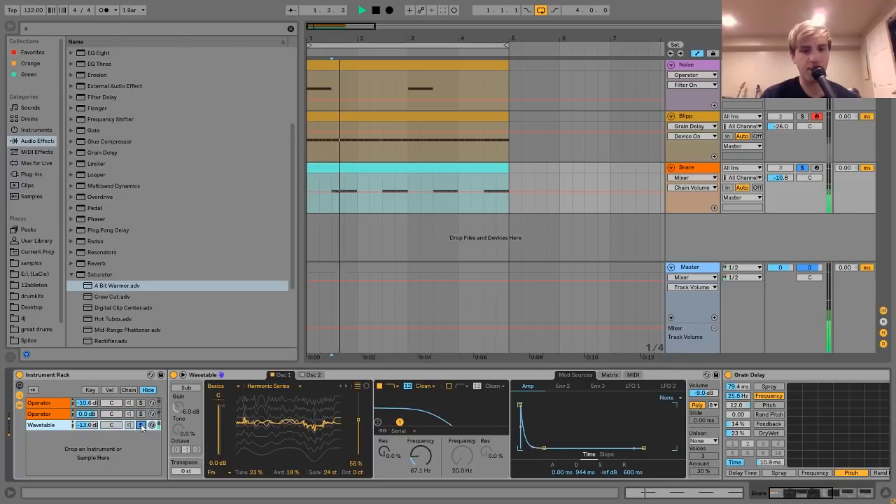
{"action": "left_click", "coordinate": [141, 404]}
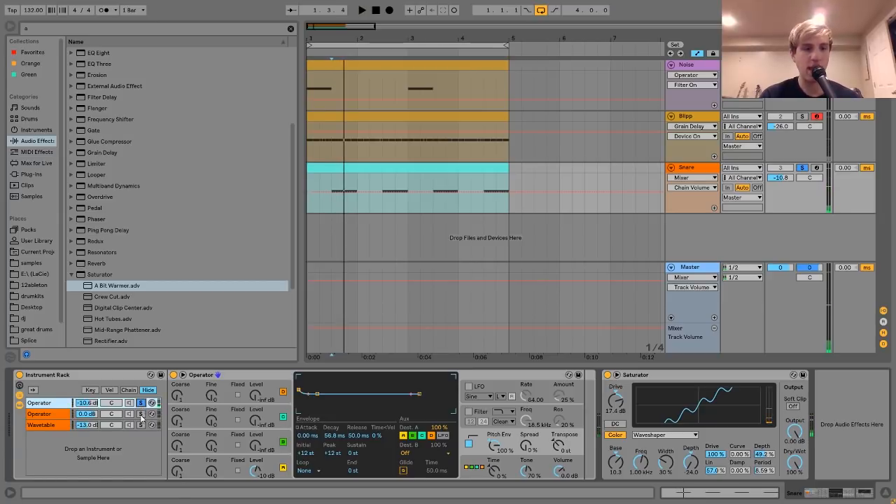
{"action": "left_click", "coordinate": [141, 414]}
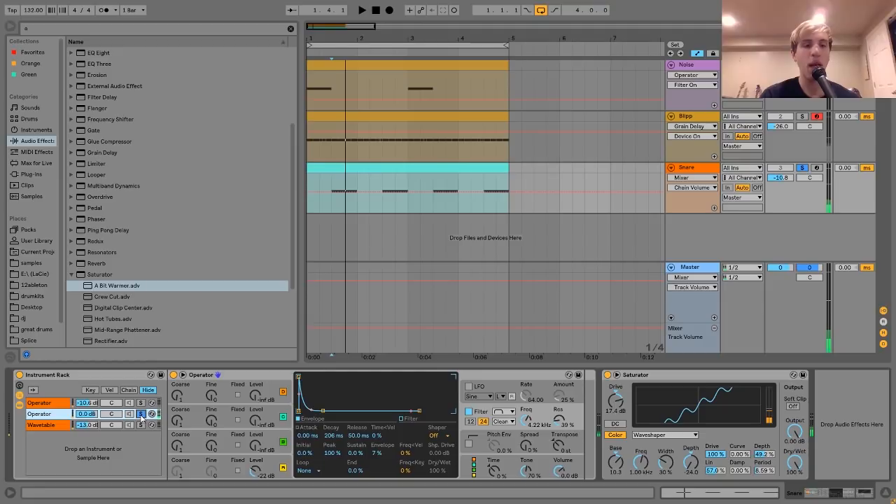
{"action": "left_click", "coordinate": [143, 426]}
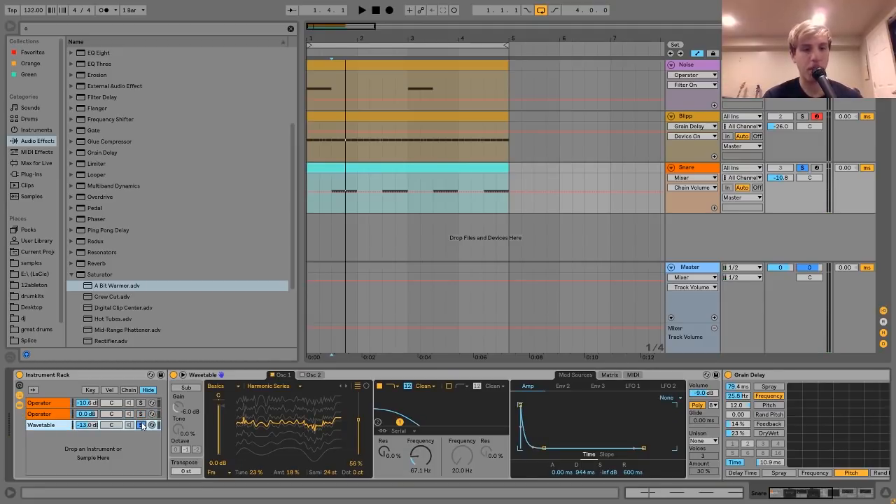
- Solo the first Operator chain of the snare rack and display its oscillator A and pitch envelope settings
{"action": "left_click", "coordinate": [140, 404]}
{"action": "left_click", "coordinate": [272, 459]}
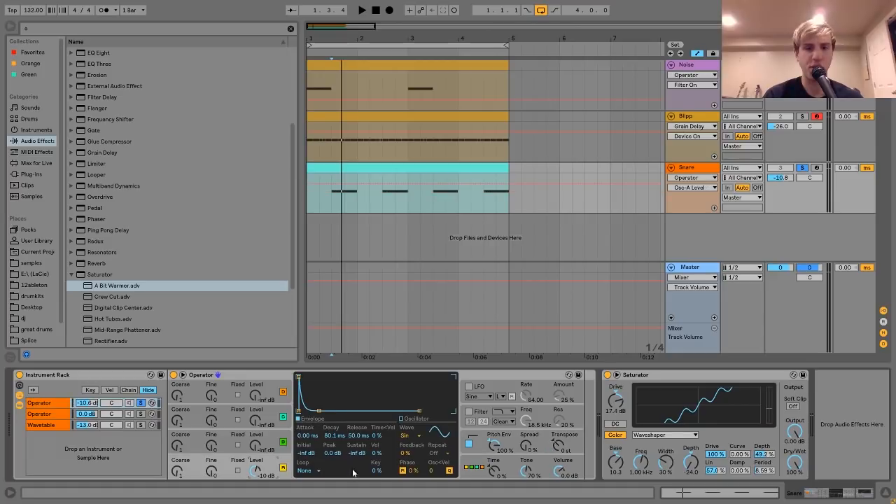
{"action": "left_click", "coordinate": [478, 435]}
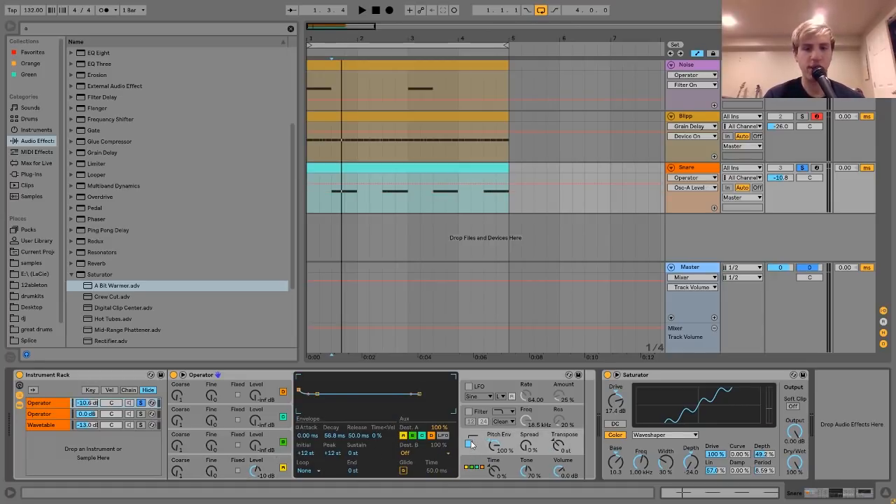
{"action": "left_click", "coordinate": [282, 466]}
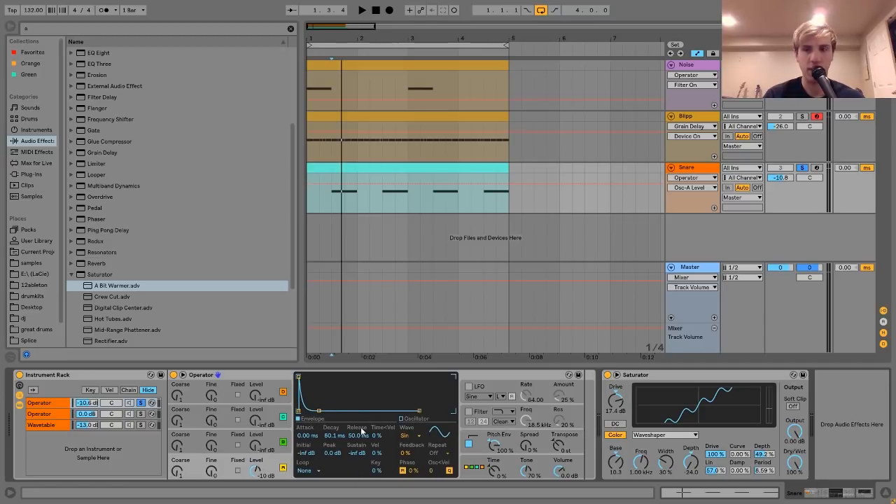
- Arm the Snare track, lower the keyboard to the C2 to D3 octave range, and audition the pitch envelope off and on
{"action": "left_click", "coordinate": [818, 169]}
{"action": "left_click", "coordinate": [469, 442]}
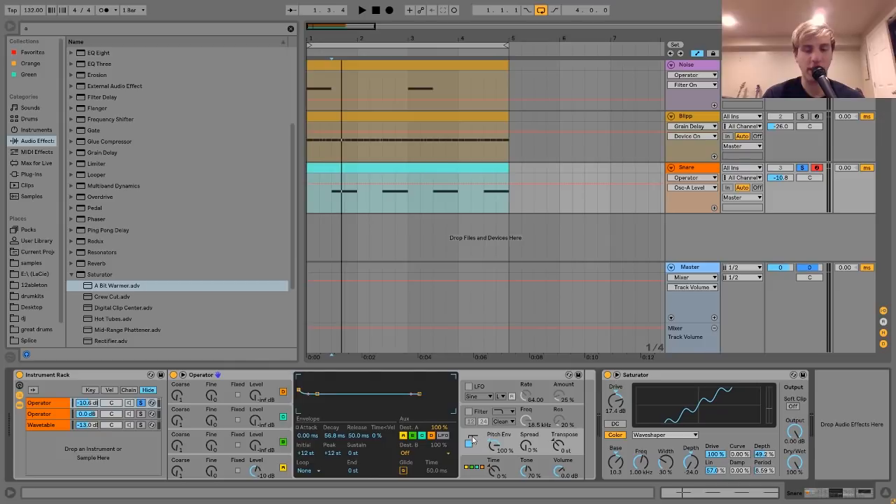
{"action": "key", "text": "z"}
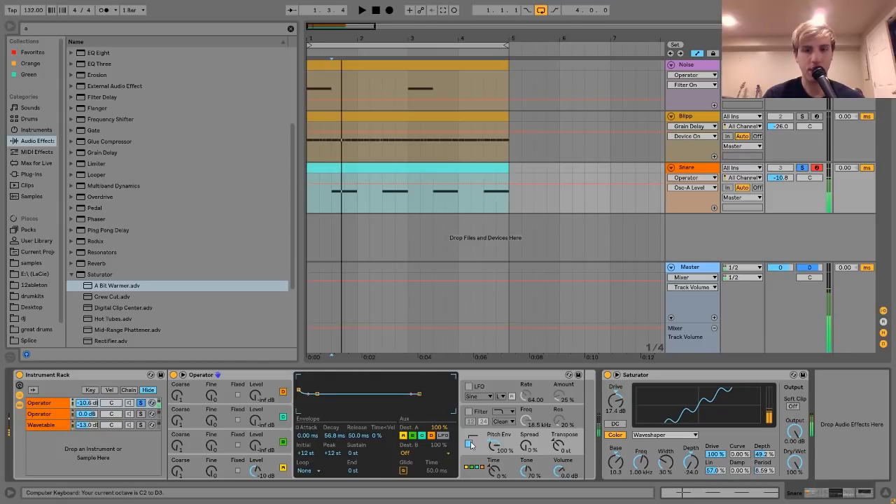
{"action": "left_click", "coordinate": [470, 444]}
{"action": "left_click", "coordinate": [470, 444]}
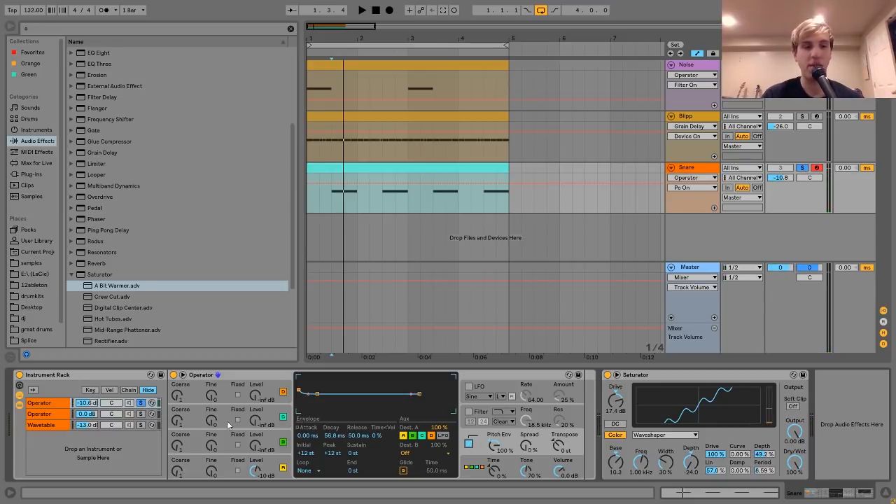
- Solo the second Operator chain of the snare rack and display its oscillator A noise waveform and envelope
{"action": "left_click", "coordinate": [52, 414]}
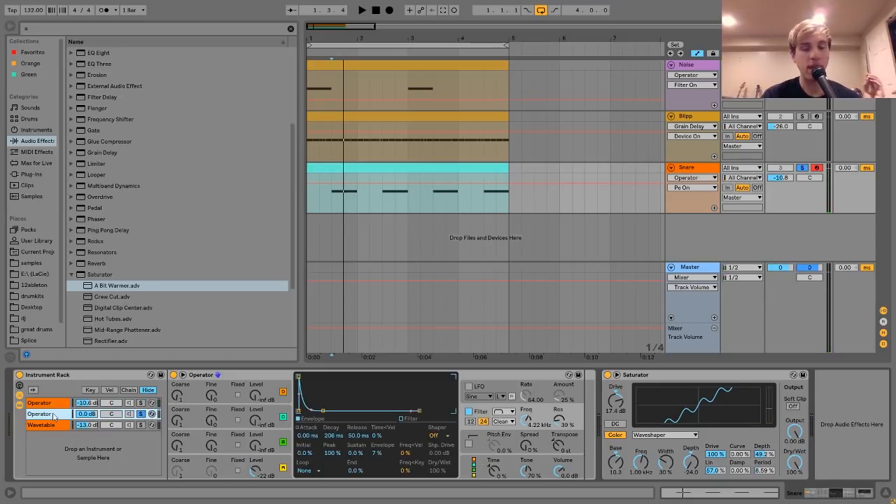
{"action": "left_click", "coordinate": [287, 462]}
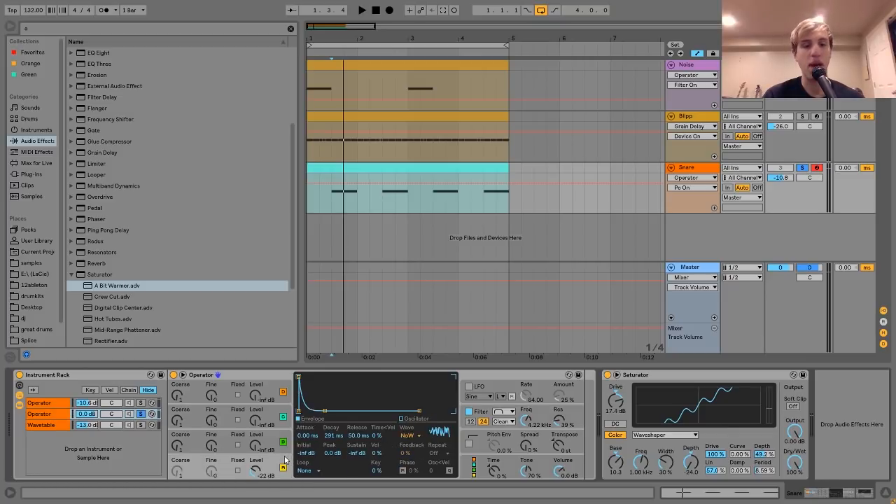
- Display the second Operator chain's filter envelope and audition the first Operator chain soloed before soloing the second again
{"action": "left_click", "coordinate": [485, 416]}
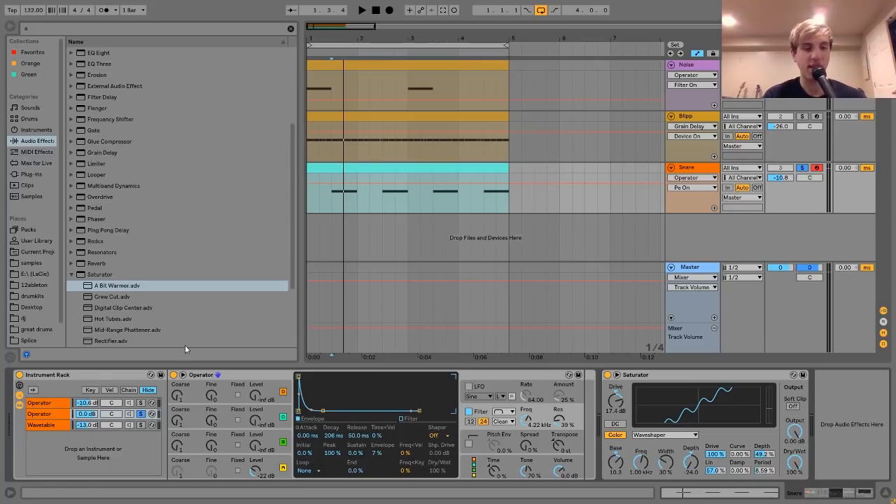
{"action": "left_click", "coordinate": [140, 404]}
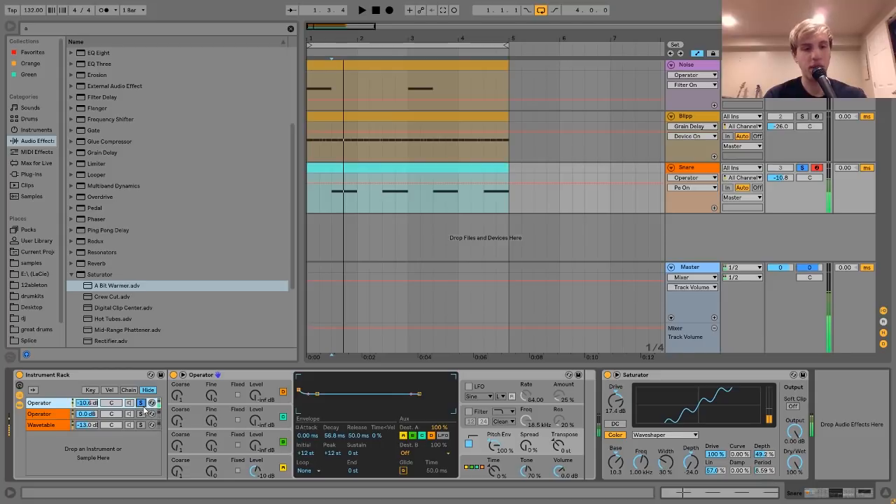
{"action": "left_click", "coordinate": [146, 415]}
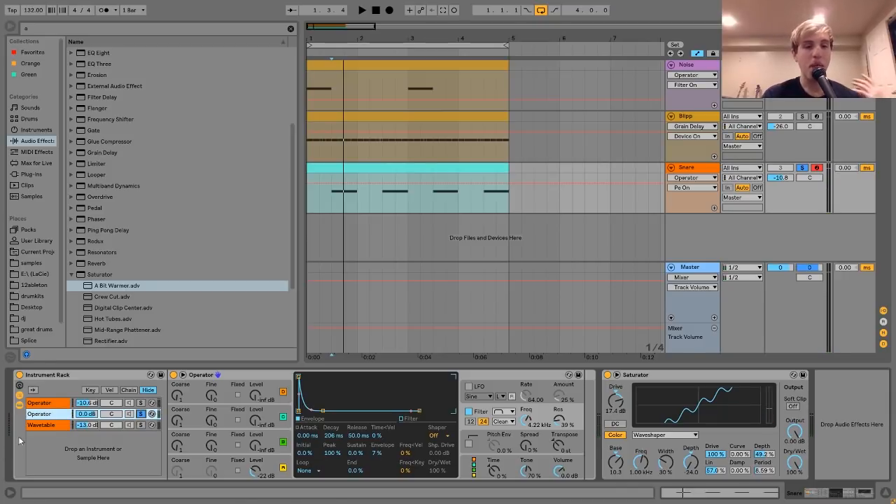
- Play the snare while adding the first Operator chain and the Wavetable chain to the soloed layers
{"action": "left_click", "coordinate": [142, 404]}
{"action": "key", "text": "a"}
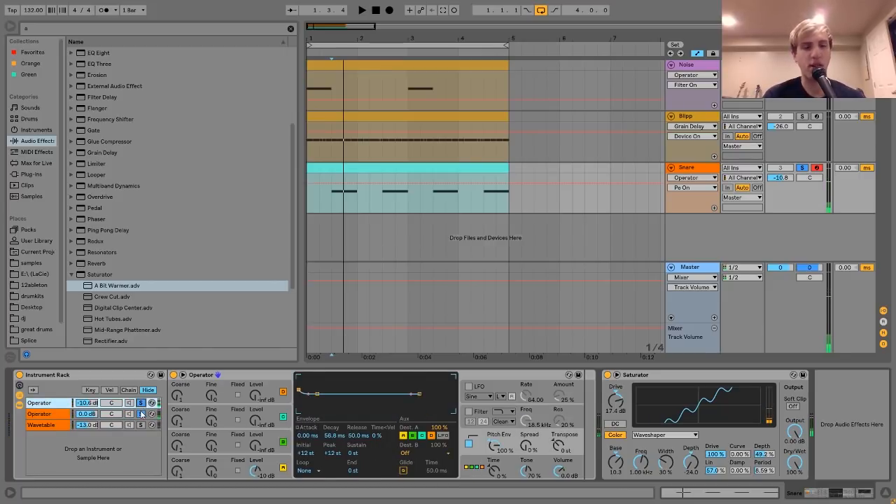
{"action": "left_click", "coordinate": [143, 427]}
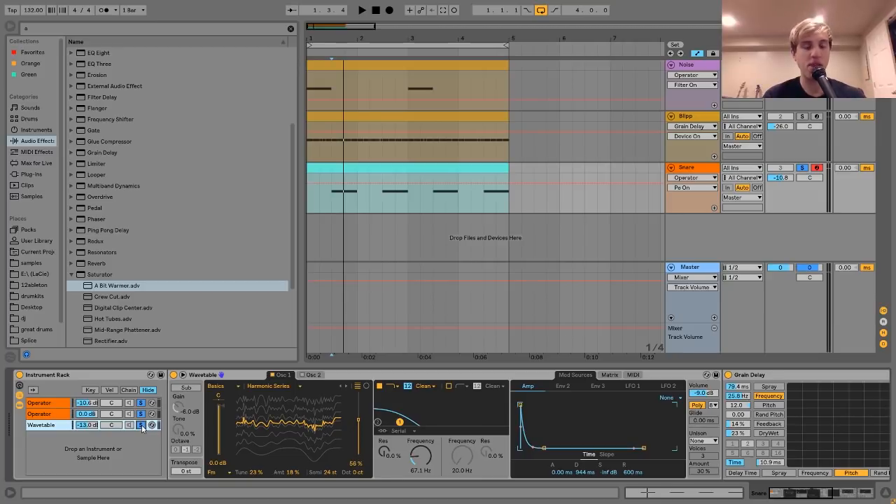
{"action": "key", "text": "a"}
- Solo the second Operator chain and audition its filter envelope amount at 0 % against the original 7 %
{"action": "left_click", "coordinate": [141, 416]}
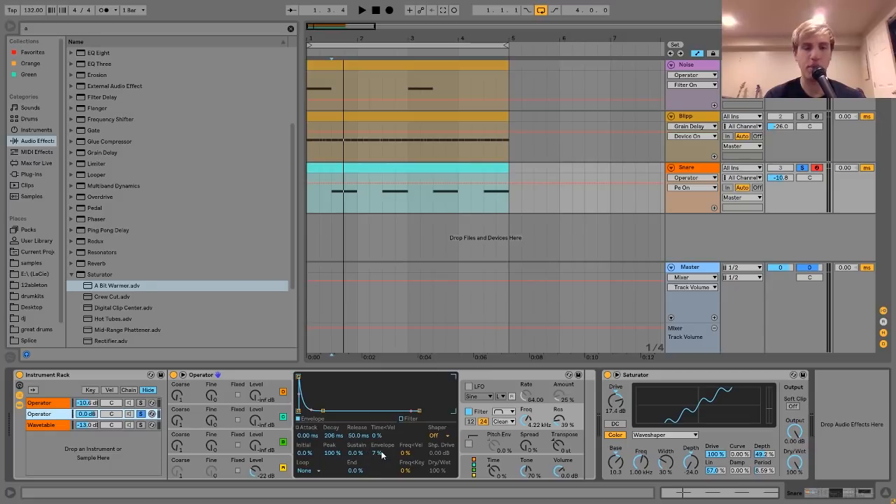
{"action": "key", "text": "a"}
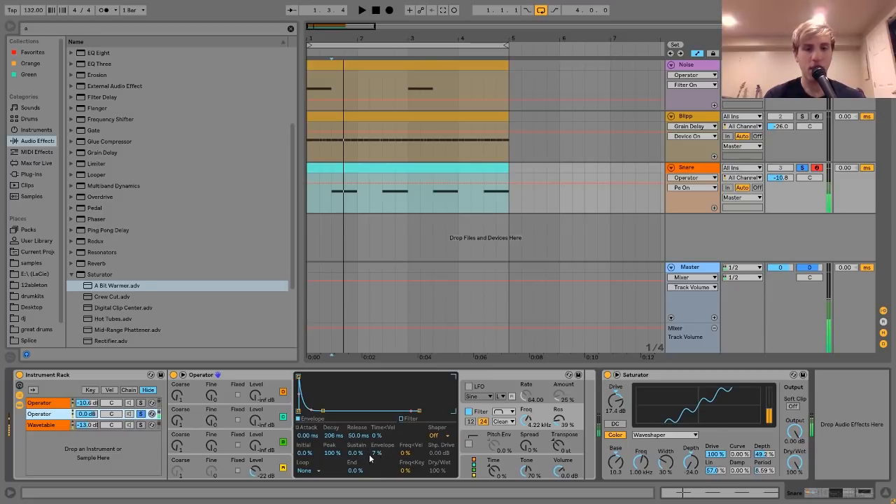
{"action": "left_click", "coordinate": [375, 453]}
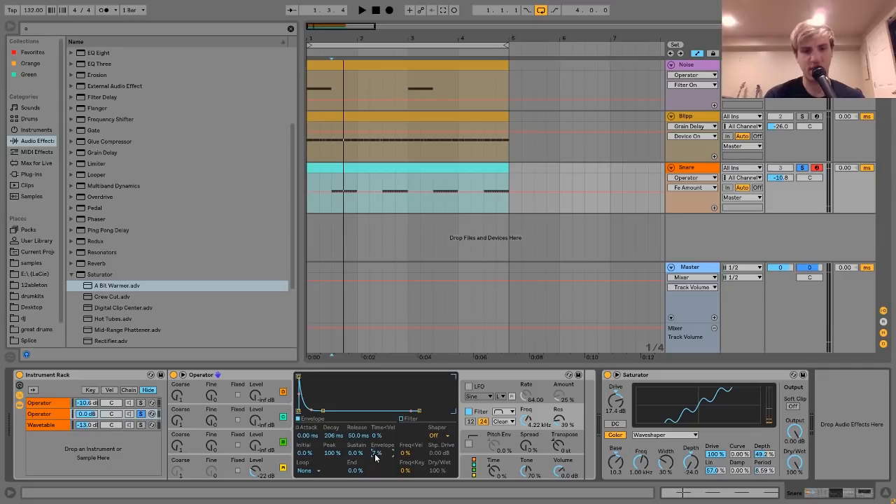
{"action": "key", "text": "Delete"}
{"action": "key", "text": "a"}
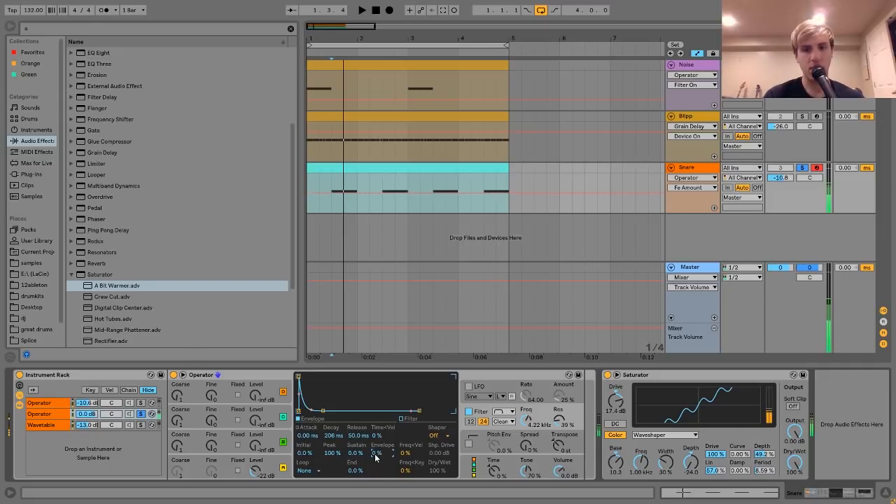
{"action": "key", "text": "ctrl+z"}
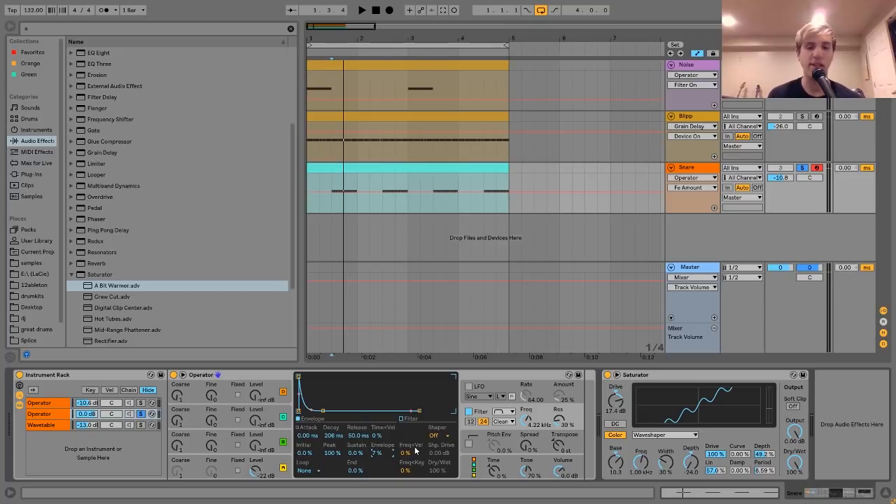
{"action": "key", "text": "a"}
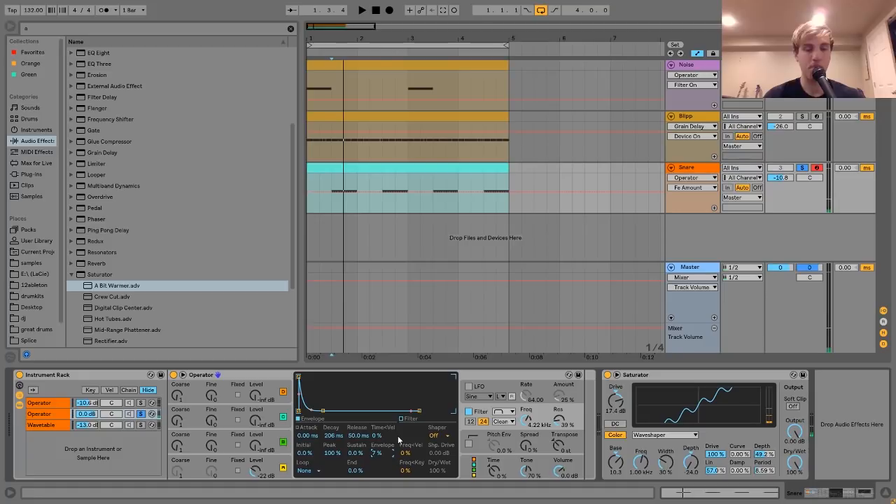
- Solo the Wavetable chain and display its modulation matrix with the Filter 1 Freq target selected
{"action": "left_click", "coordinate": [140, 425]}
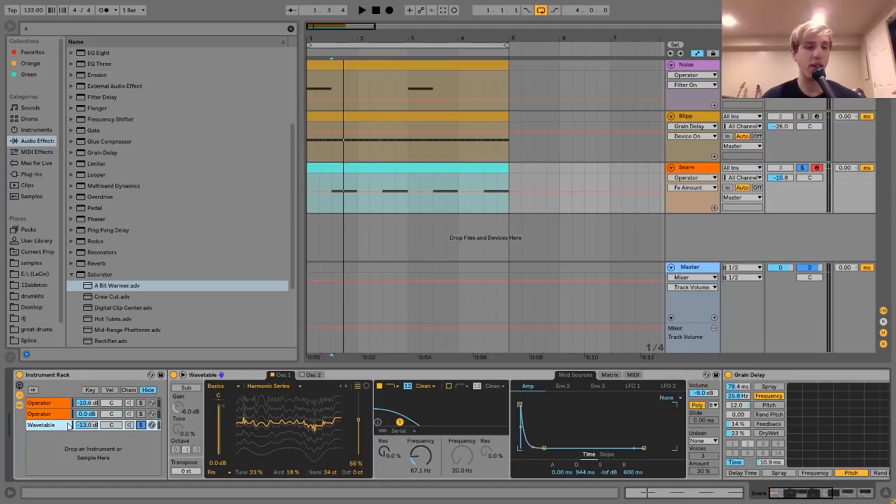
{"action": "scroll", "coordinate": [315, 443], "scroll_direction": "right", "scroll_amount": 2}
{"action": "scroll", "coordinate": [314, 442], "scroll_direction": "left", "scroll_amount": 2}
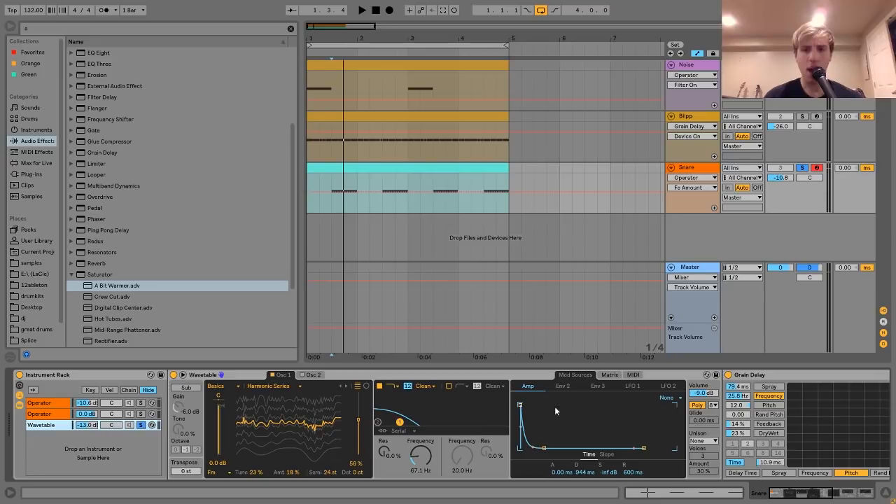
{"action": "left_click", "coordinate": [610, 375]}
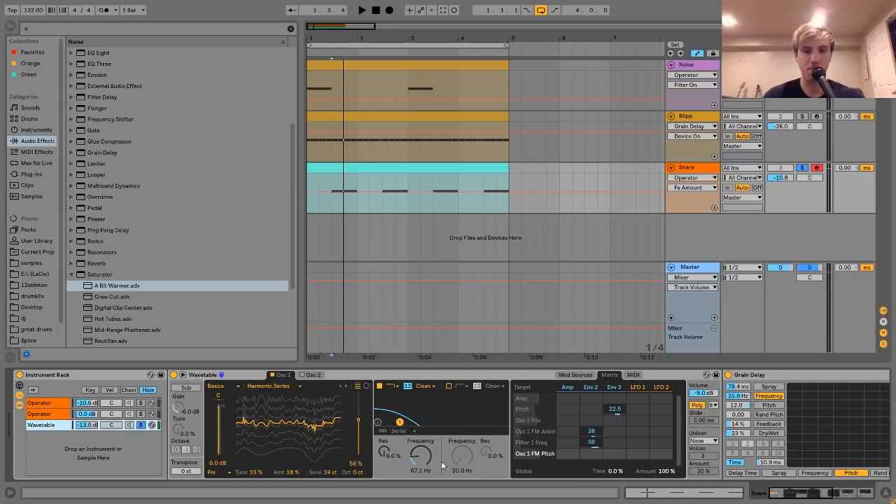
{"action": "left_click", "coordinate": [549, 445]}
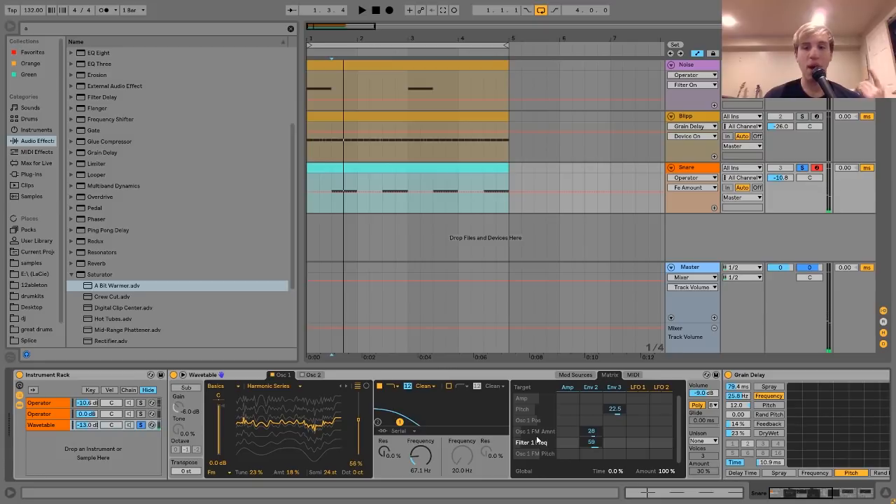
- Audition the Wavetable chain with its Grain Delay bypassed and switched back on
{"action": "left_click_drag", "start_coordinate": [804, 494], "coordinate": [894, 495]}
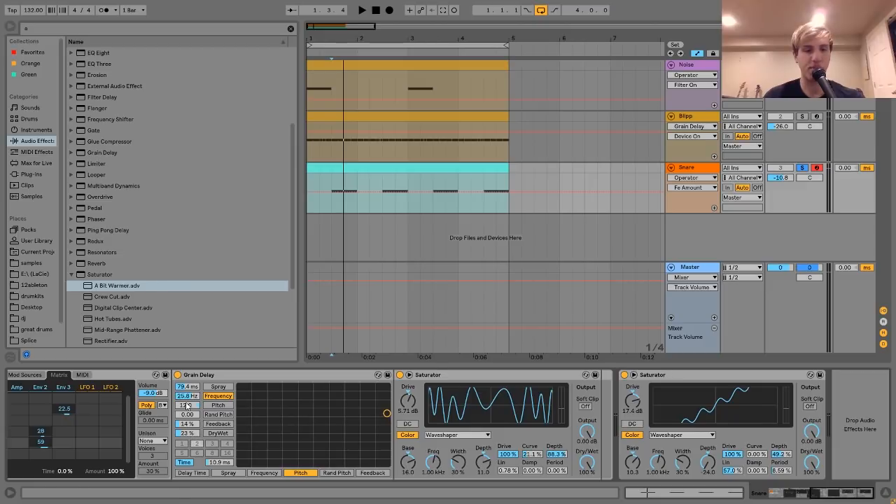
{"action": "left_click", "coordinate": [178, 375]}
{"action": "left_click", "coordinate": [178, 376]}
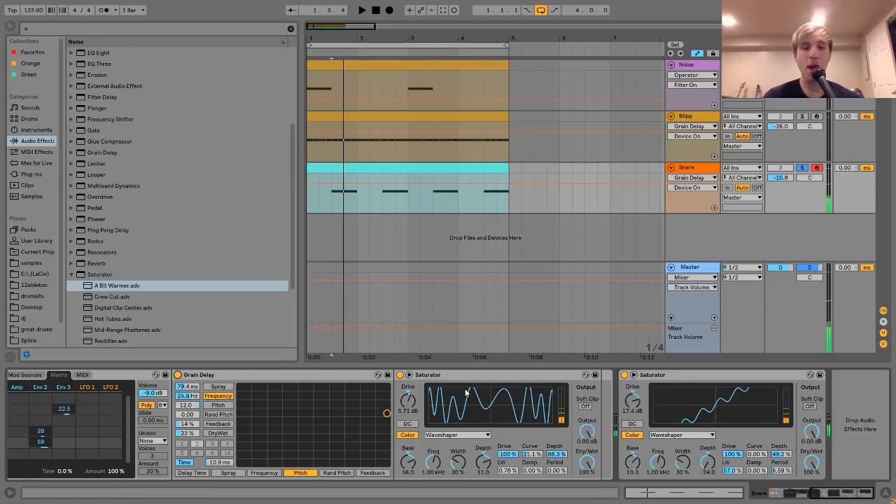
- Audition the Wavetable chain with its own Saturator off and on, and play it an octave higher
{"action": "left_click", "coordinate": [432, 376]}
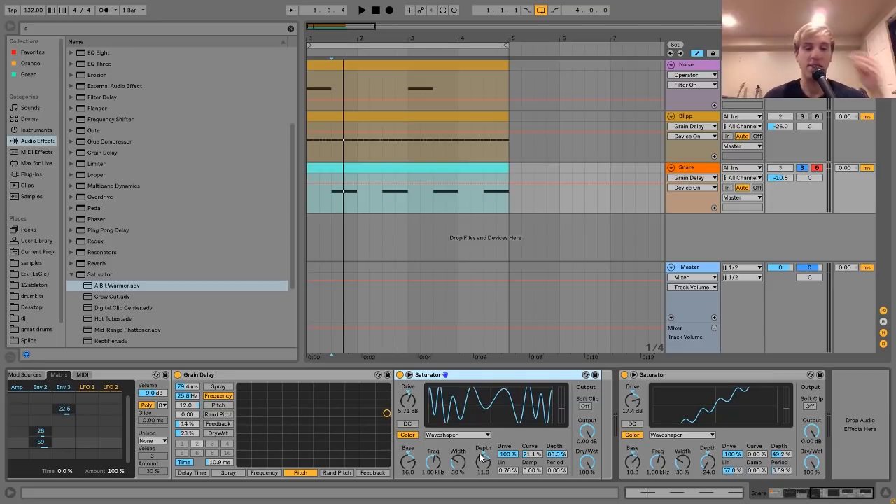
{"action": "left_click", "coordinate": [400, 375]}
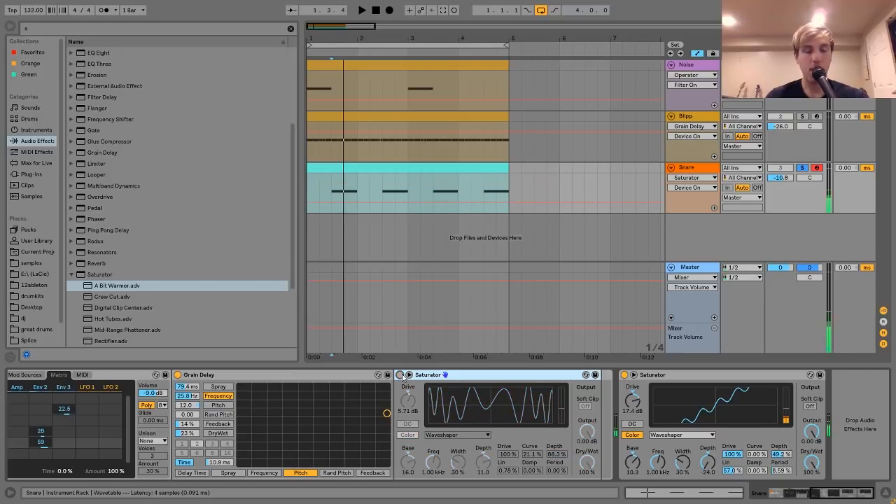
{"action": "left_click", "coordinate": [400, 375]}
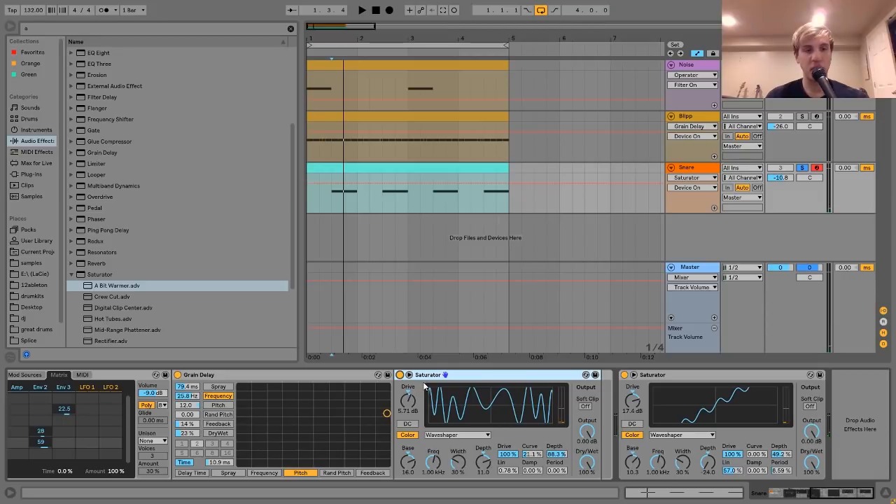
{"action": "key", "text": "x"}
{"action": "key", "text": "a"}
{"action": "key", "text": "z"}
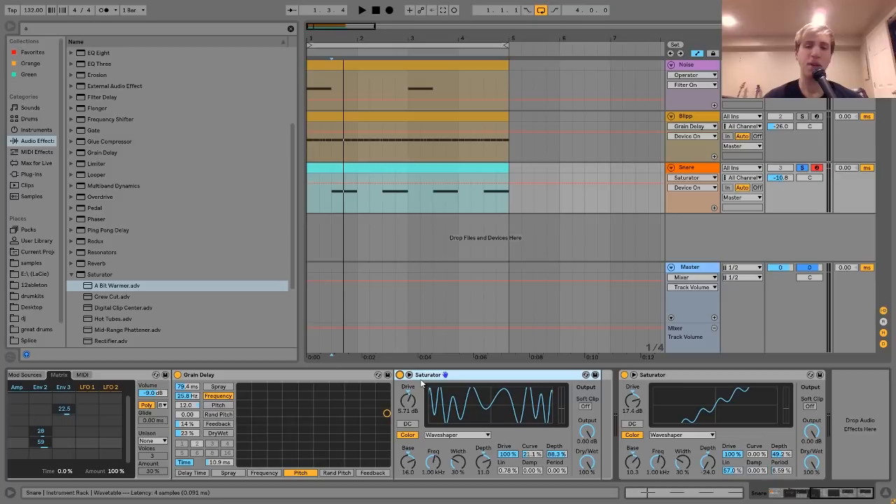
- Bypass the Saturator after the rack and compare the Wavetable chain's Saturator off and on with the Snare track volume raised to about 5.2 dB
{"action": "left_click", "coordinate": [625, 376]}
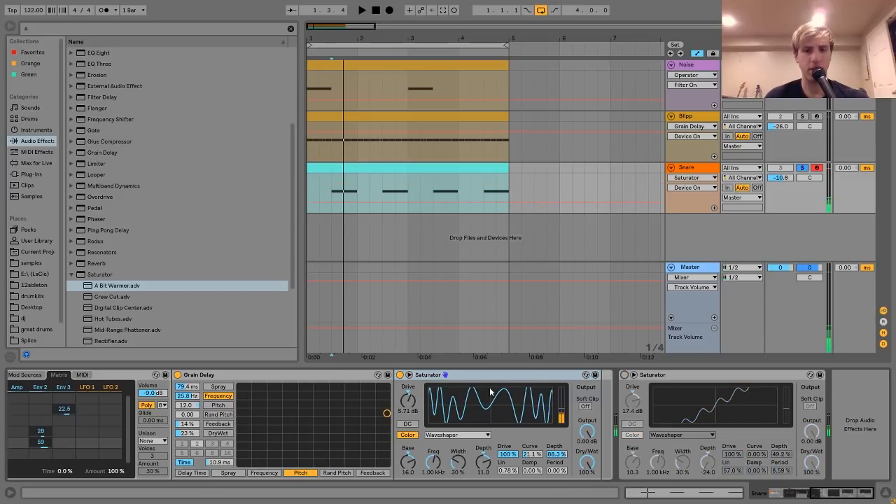
{"action": "left_click", "coordinate": [399, 375]}
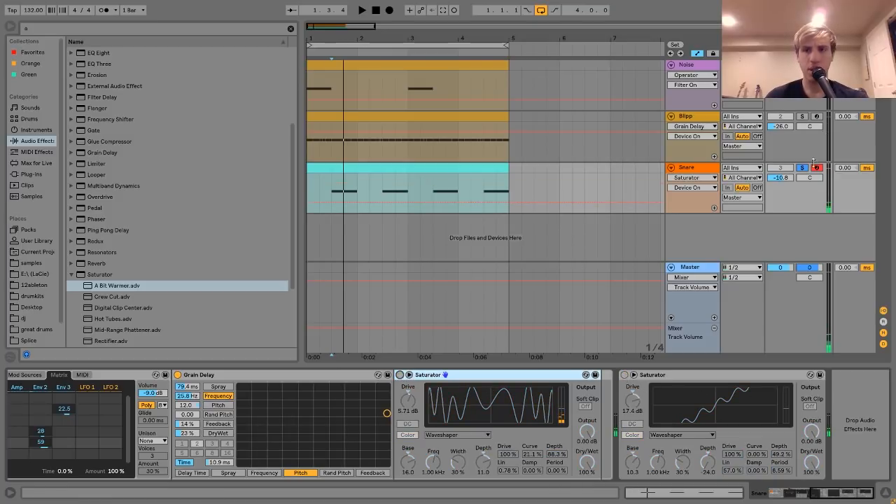
{"action": "left_click_drag", "start_coordinate": [781, 178], "coordinate": [782, 145]}
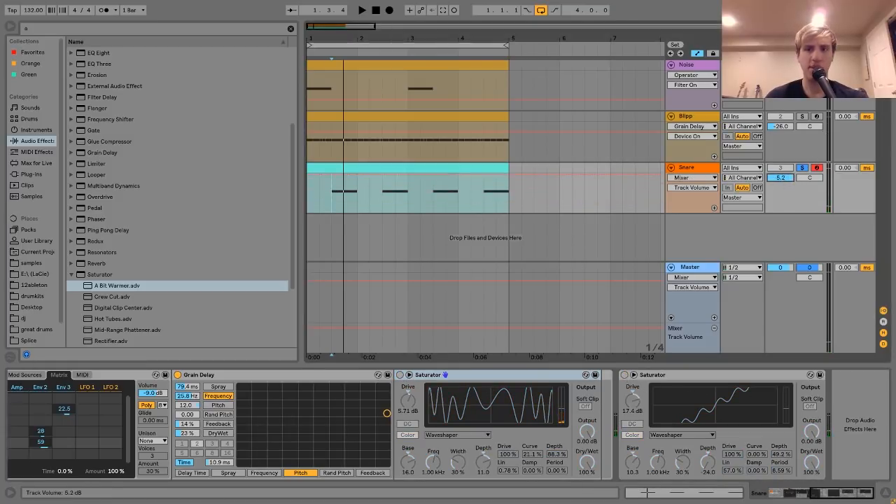
{"action": "left_click", "coordinate": [400, 375]}
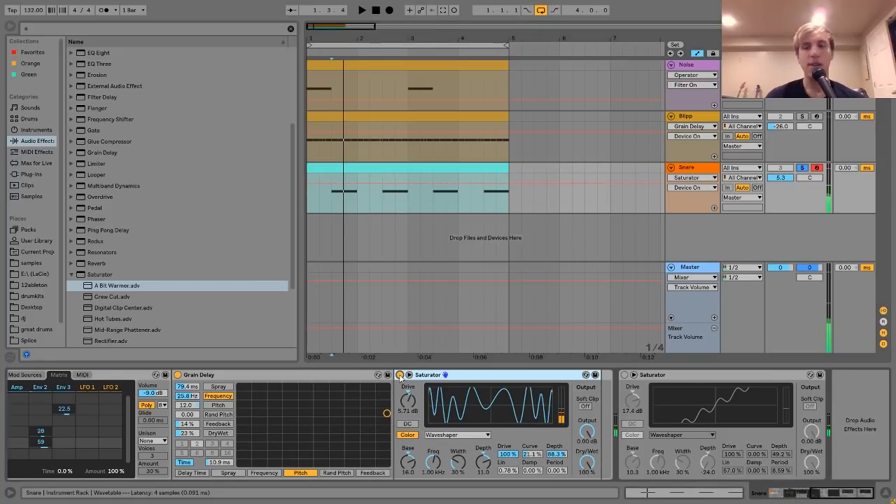
{"action": "left_click", "coordinate": [399, 374]}
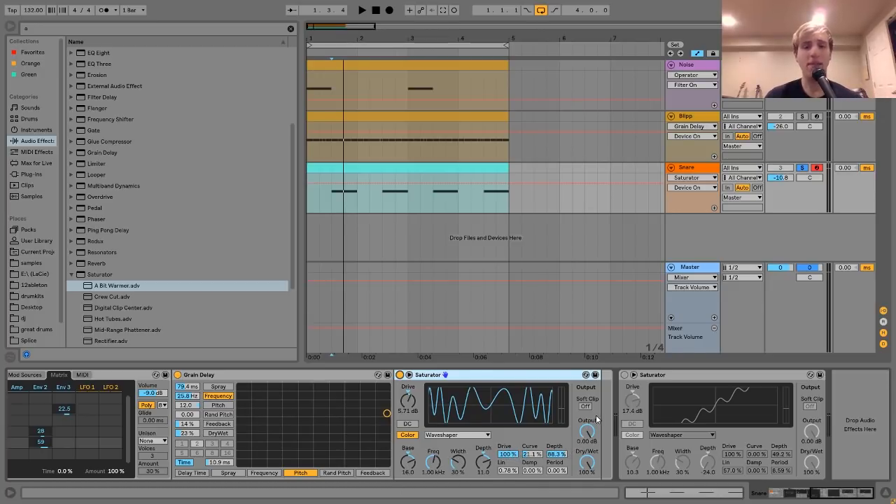
- Unsolo the Wavetable chain so all rack chains play, and switch the Saturator after the rack back on
{"action": "scroll", "coordinate": [606, 425], "scroll_direction": "left", "scroll_amount": 6}
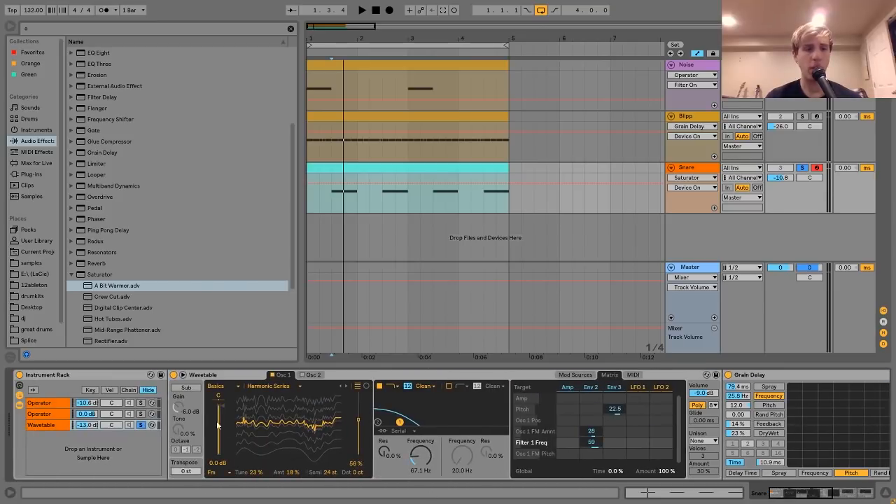
{"action": "scroll", "coordinate": [333, 385], "scroll_direction": "right", "scroll_amount": 6}
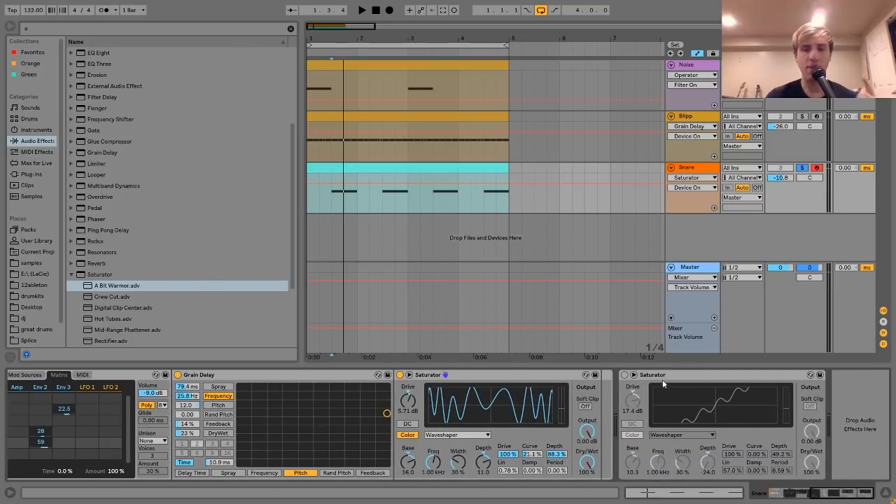
{"action": "scroll", "coordinate": [393, 420], "scroll_direction": "left", "scroll_amount": 6}
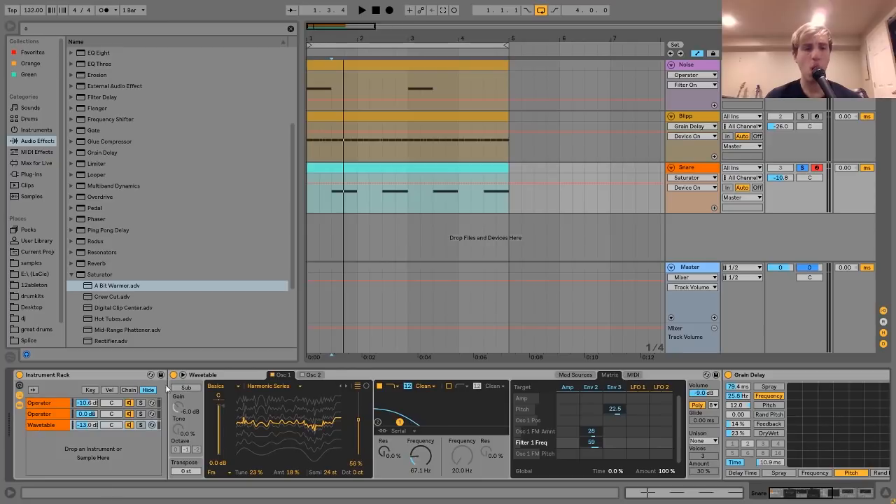
{"action": "scroll", "coordinate": [369, 406], "scroll_direction": "right", "scroll_amount": 6}
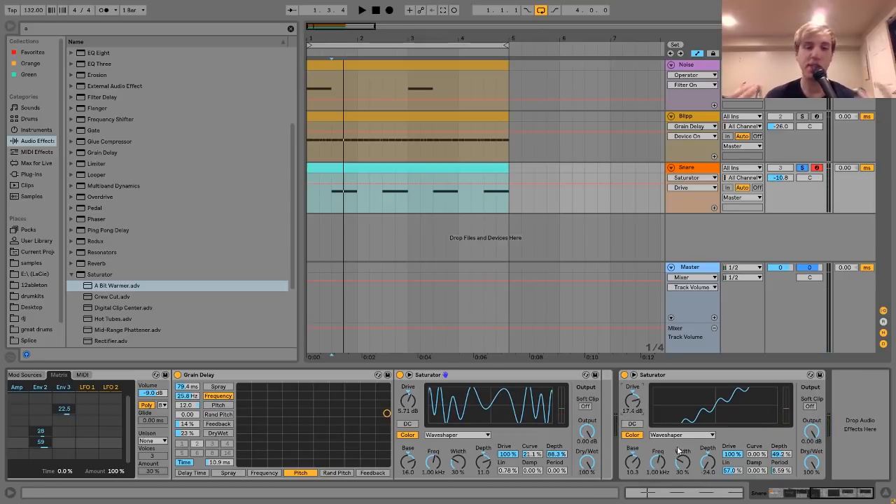
- Audition the full snare with the Color option of the Saturator after the rack toggled off and on
{"action": "left_click", "coordinate": [635, 435]}
{"action": "left_click", "coordinate": [635, 436]}
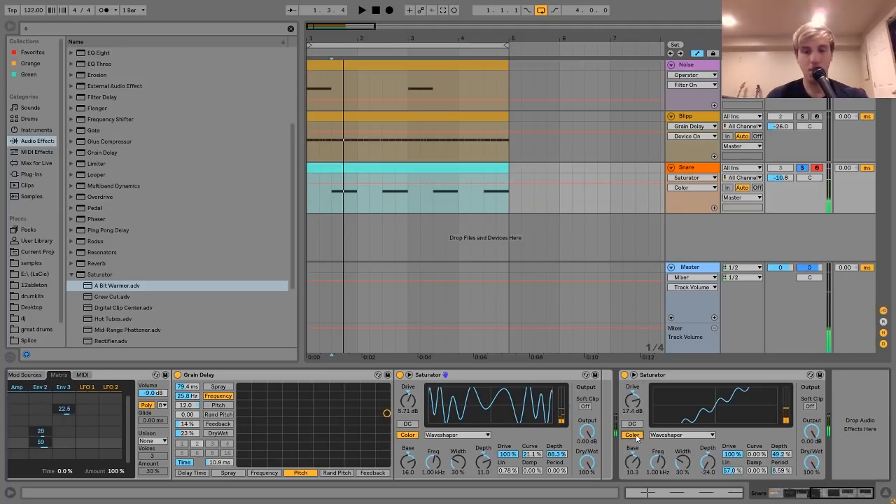
{"action": "left_click", "coordinate": [634, 436]}
{"action": "left_click", "coordinate": [635, 436]}
{"action": "scroll", "coordinate": [637, 439], "scroll_direction": "left", "scroll_amount": 5}
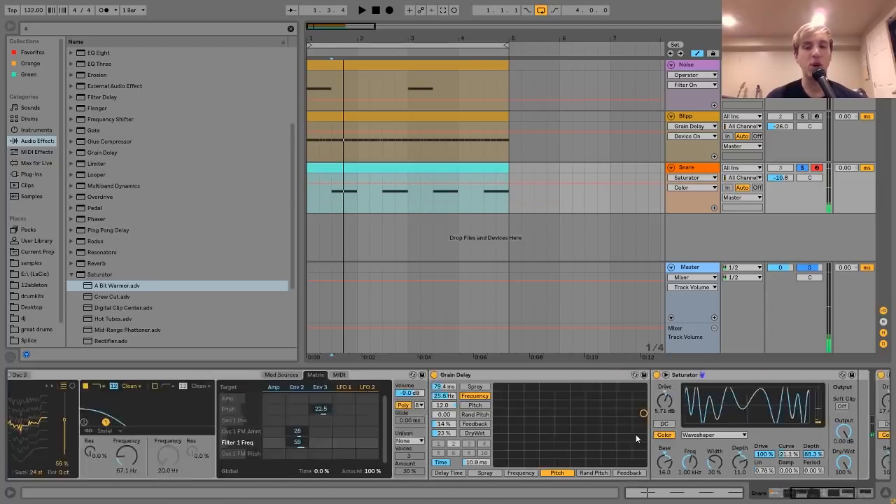
{"action": "scroll", "coordinate": [637, 439], "scroll_direction": "right", "scroll_amount": 5}
{"action": "left_click", "coordinate": [635, 436]}
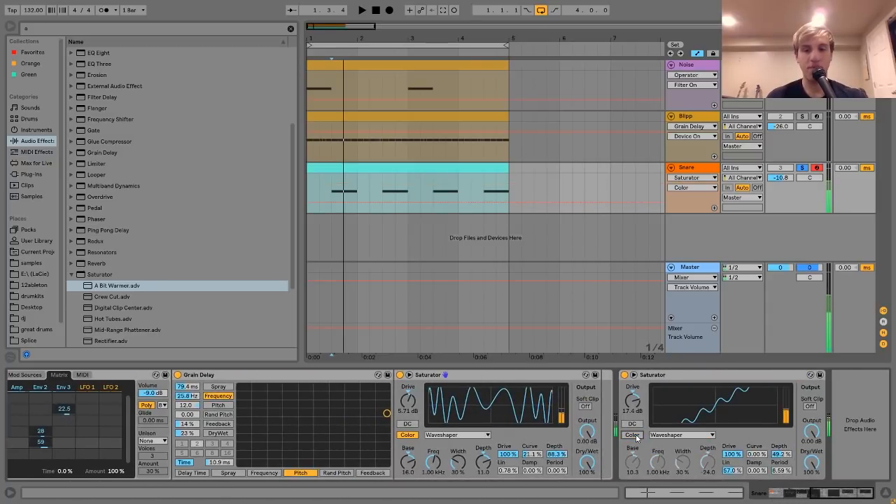
{"action": "left_click", "coordinate": [634, 435]}
- Return to the rack's chains and play the layered snare in different octaves, including the C3 to D4 range
{"action": "scroll", "coordinate": [636, 437], "scroll_direction": "left", "scroll_amount": 8}
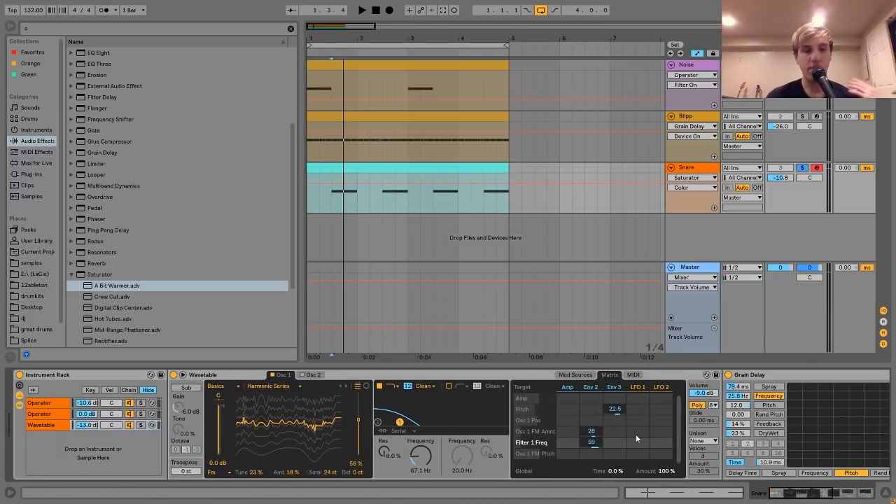
{"action": "key", "text": "a"}
{"action": "key", "text": "z"}
{"action": "key", "text": "a"}
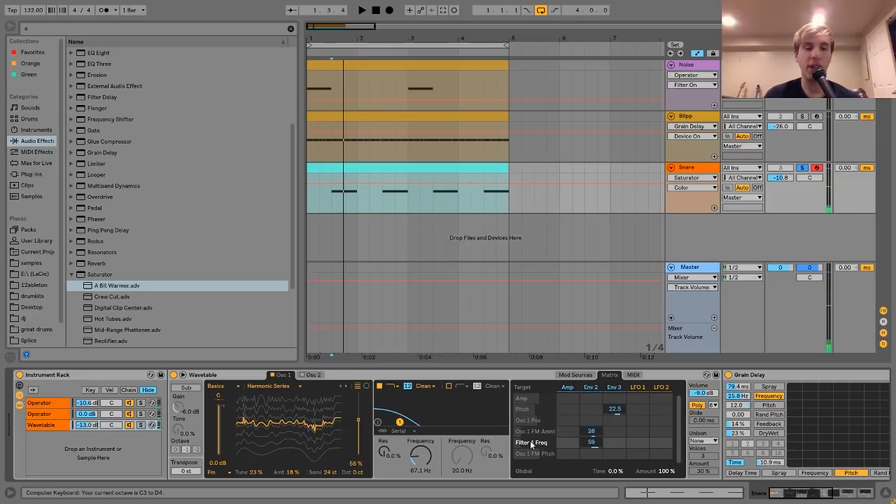
- Review the Wavetable chain from the rack through Grain Delay and both Saturators, then select Wavetable and toggle its expanded view on and off
{"action": "scroll", "coordinate": [711, 471], "scroll_direction": "right", "scroll_amount": 10}
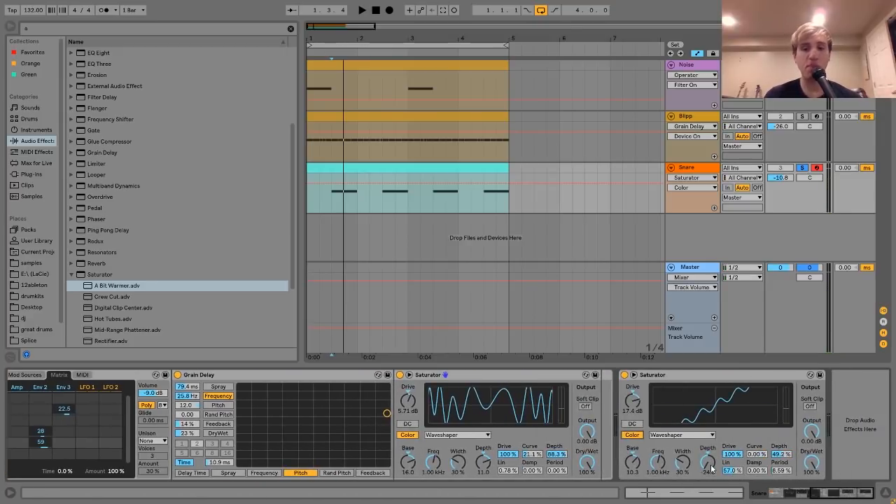
{"action": "scroll", "coordinate": [711, 470], "scroll_direction": "left", "scroll_amount": 10}
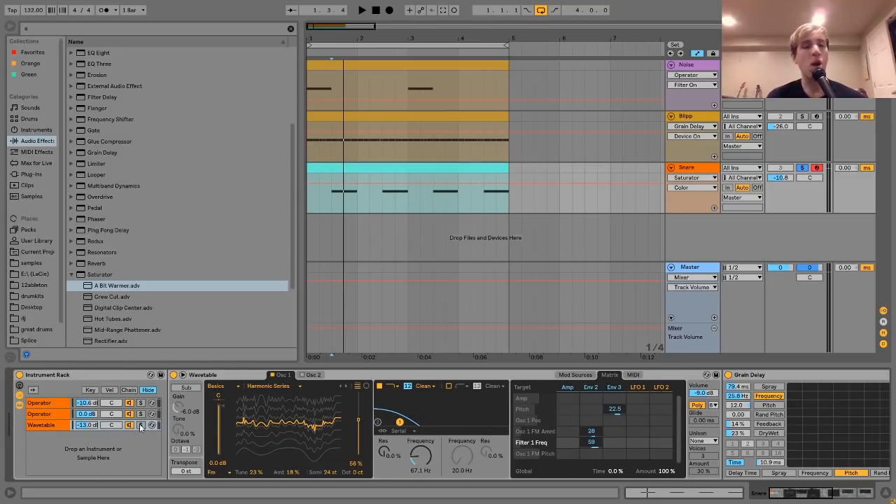
{"action": "scroll", "coordinate": [140, 426], "scroll_direction": "right", "scroll_amount": 10}
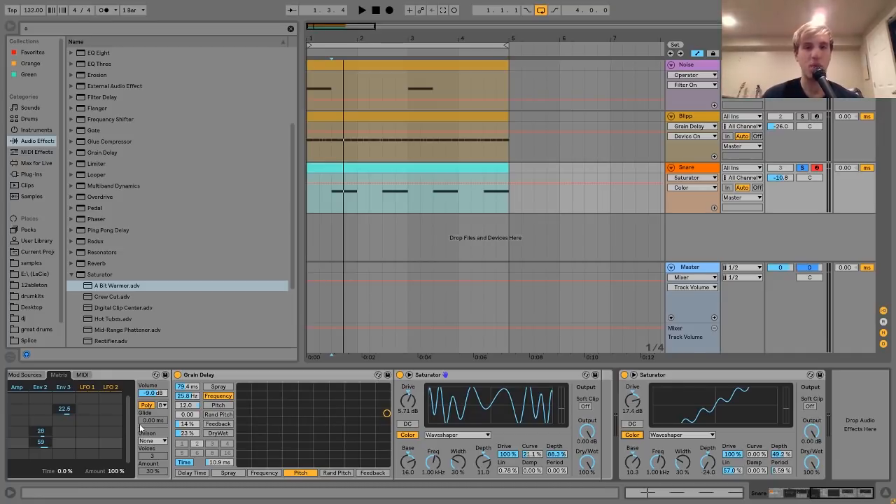
{"action": "scroll", "coordinate": [140, 428], "scroll_direction": "left", "scroll_amount": 10}
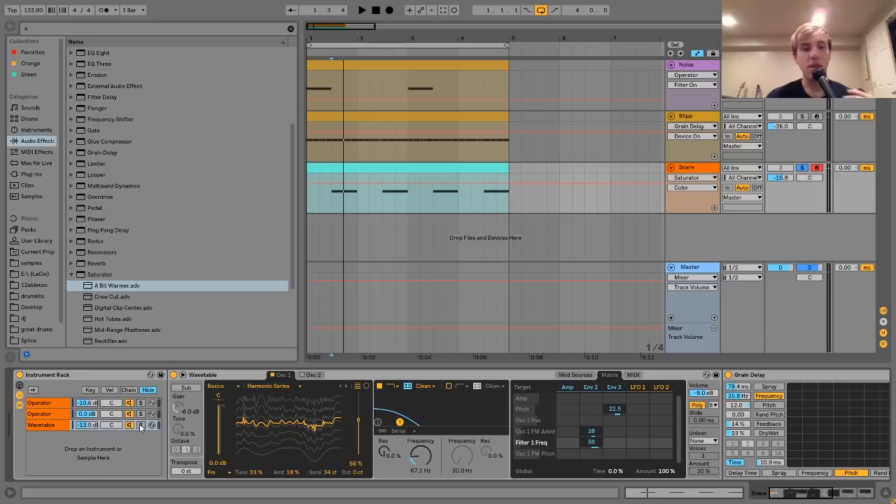
{"action": "left_click", "coordinate": [208, 378]}
{"action": "left_click", "coordinate": [182, 376]}
{"action": "left_click", "coordinate": [183, 377]}
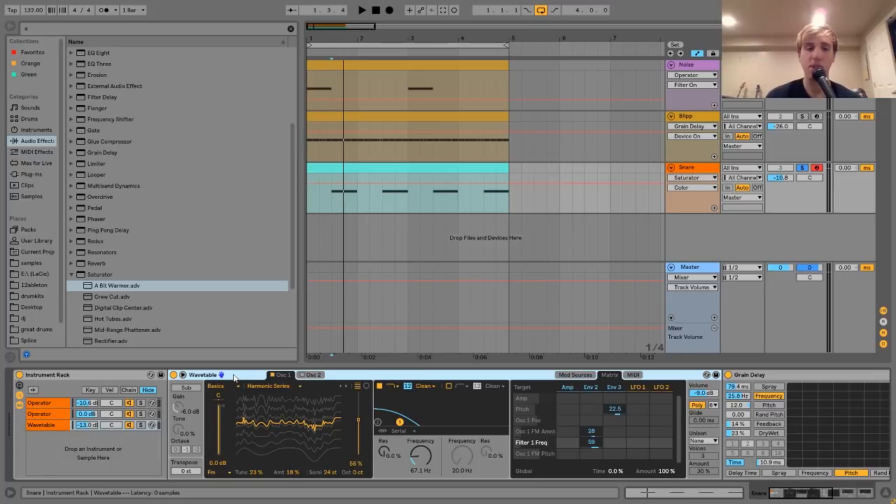
{"action": "scroll", "coordinate": [234, 377], "scroll_direction": "right", "scroll_amount": 2}
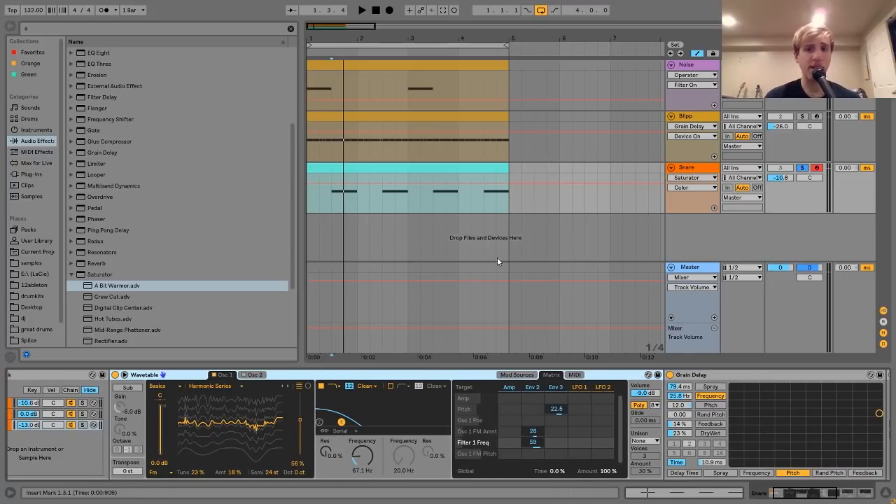